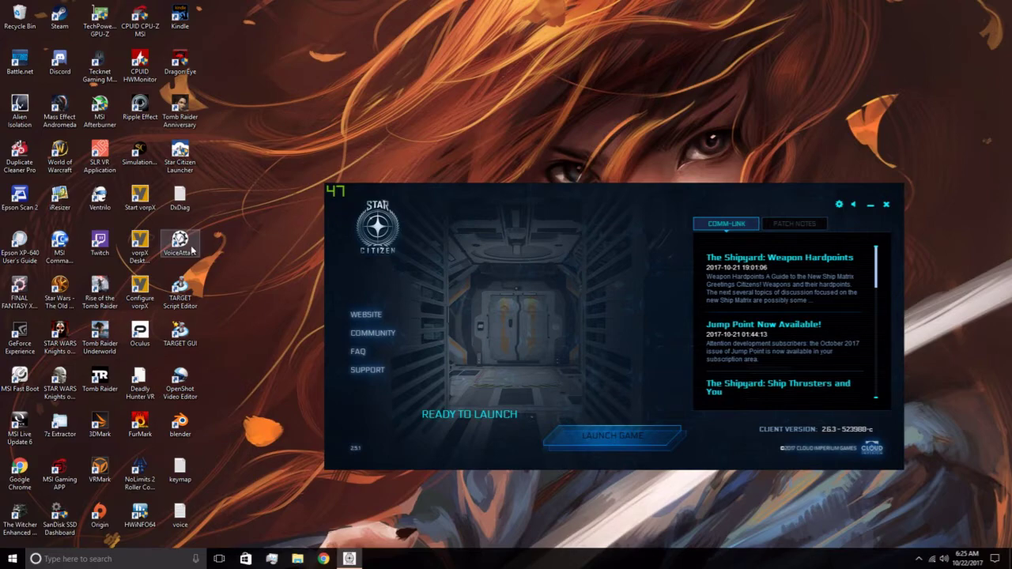
Launch VoiceAttack with administrator rights and dismiss the startup tips.
double_click(179, 239)
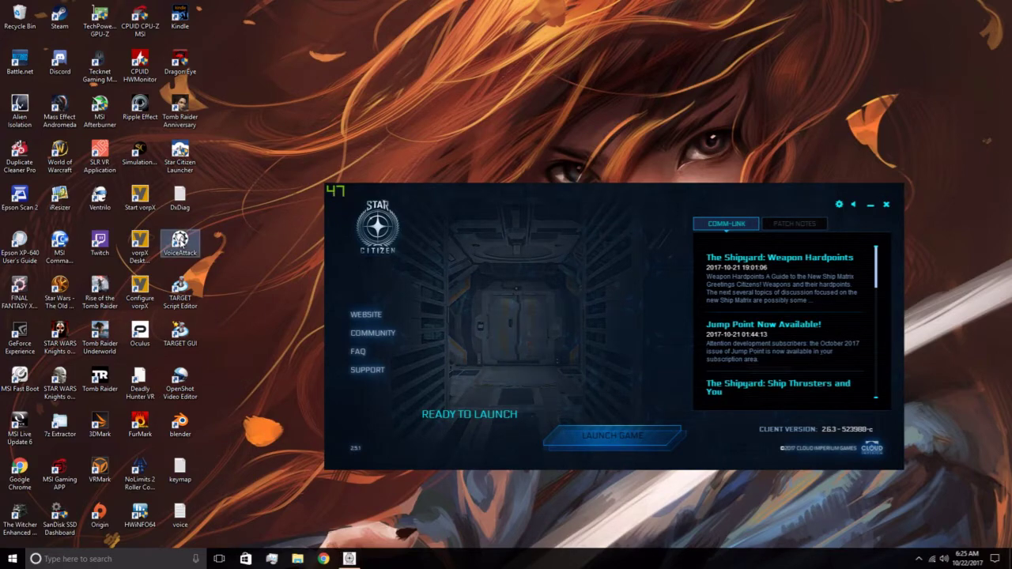
click(448, 354)
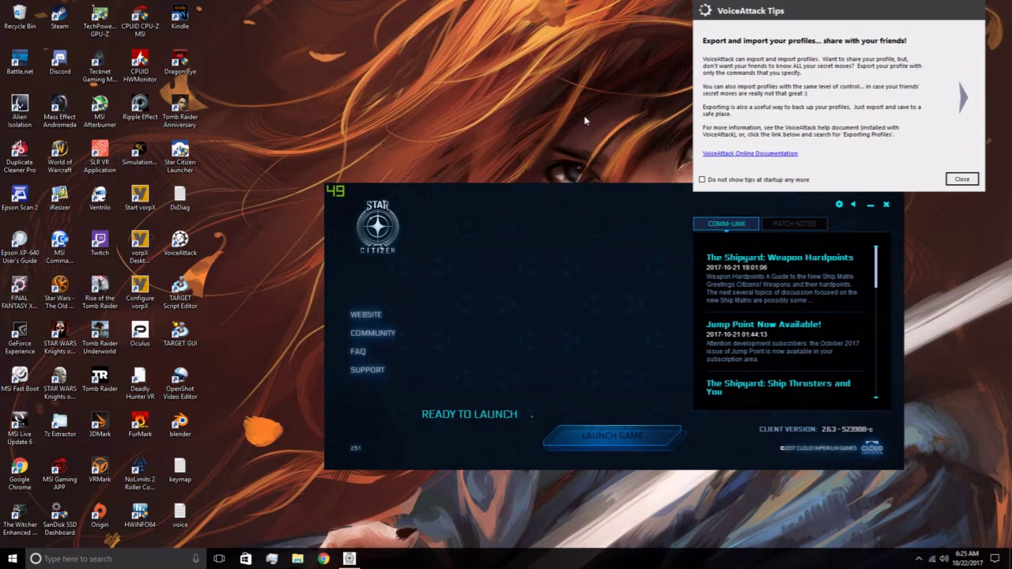
click(969, 181)
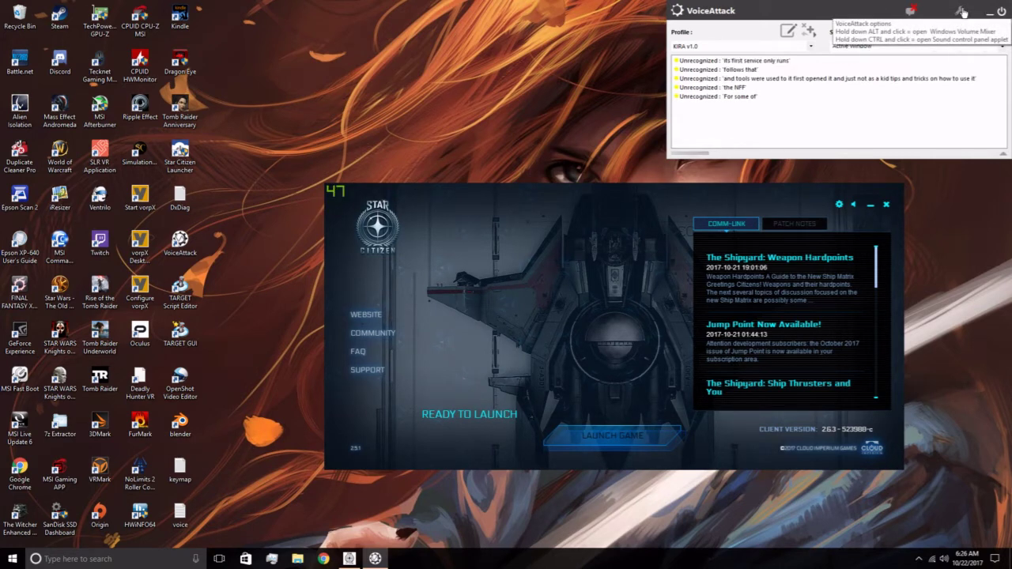
Review the System / Advanced, Hotkeys, Audio, Recognition and General option tabs, then close Options.
click(962, 11)
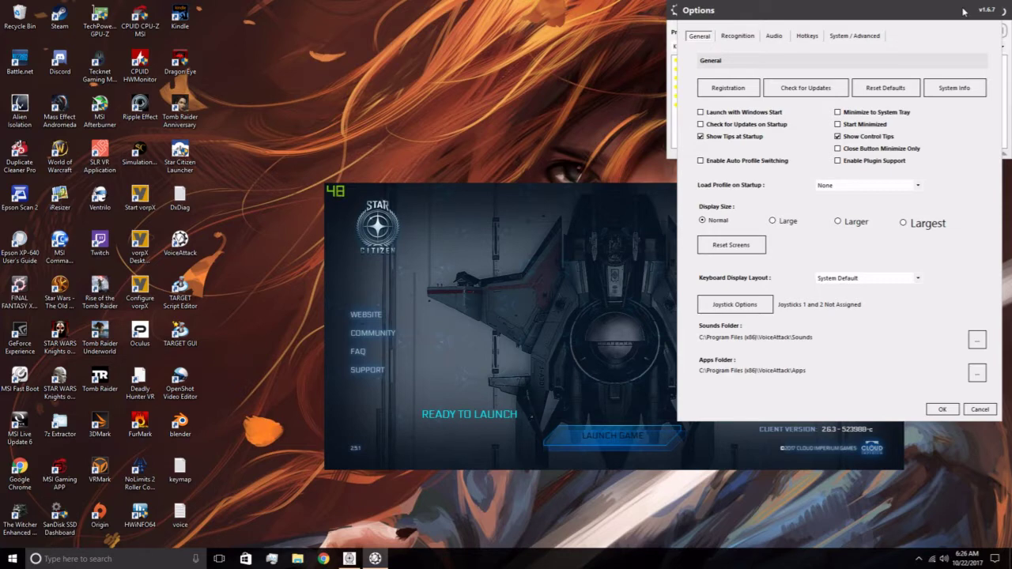
click(866, 40)
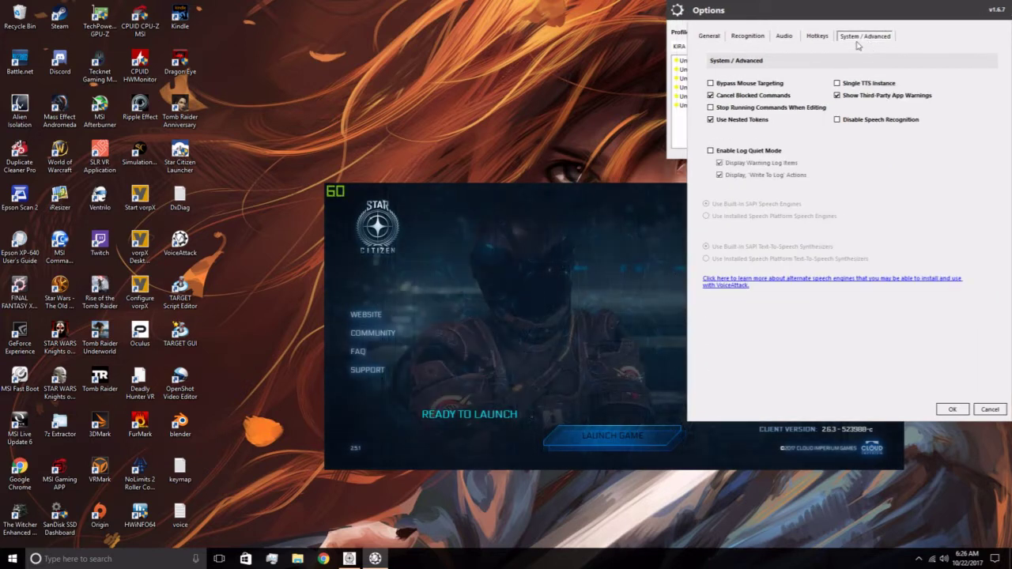
click(819, 36)
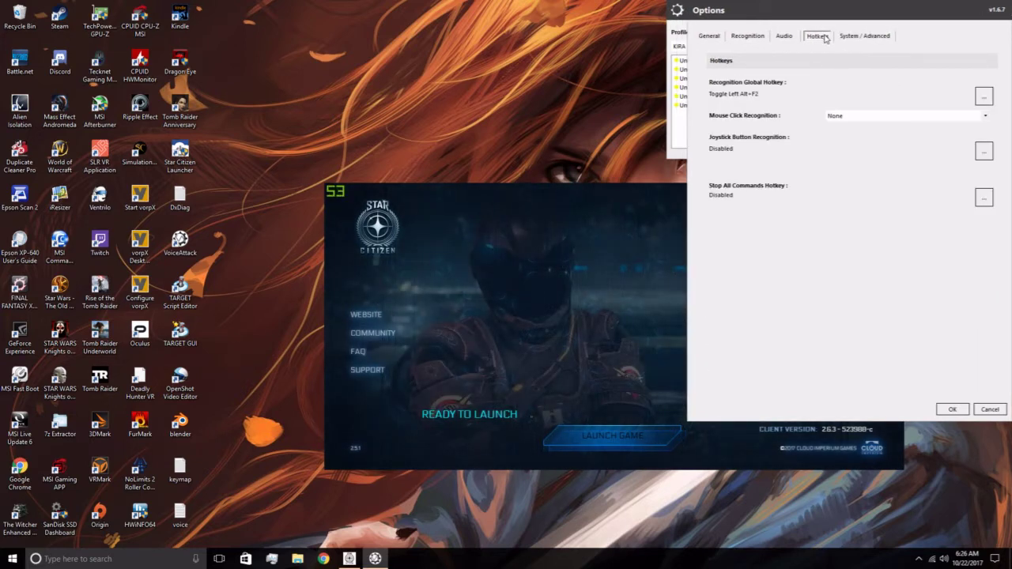
click(783, 37)
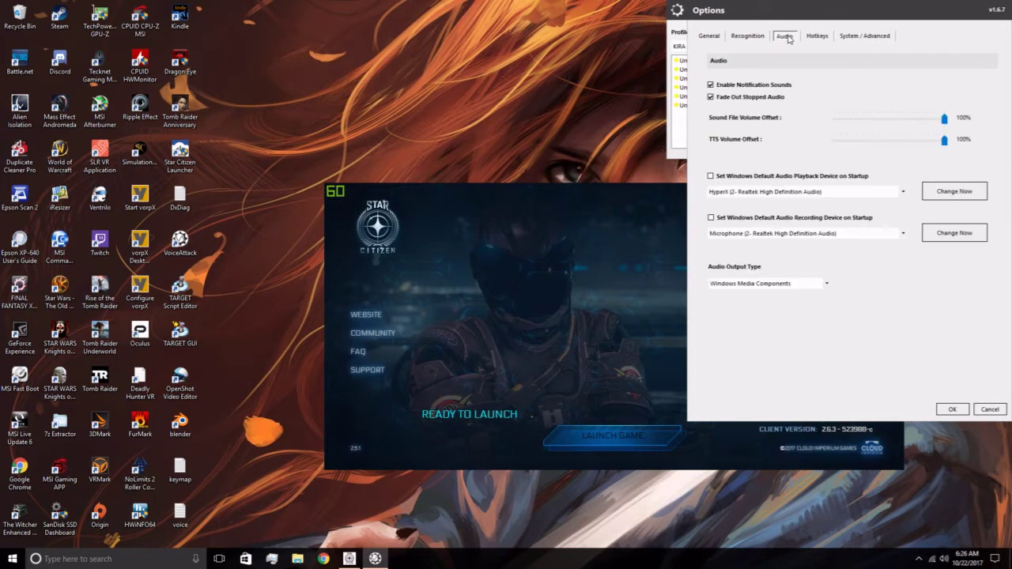
click(748, 39)
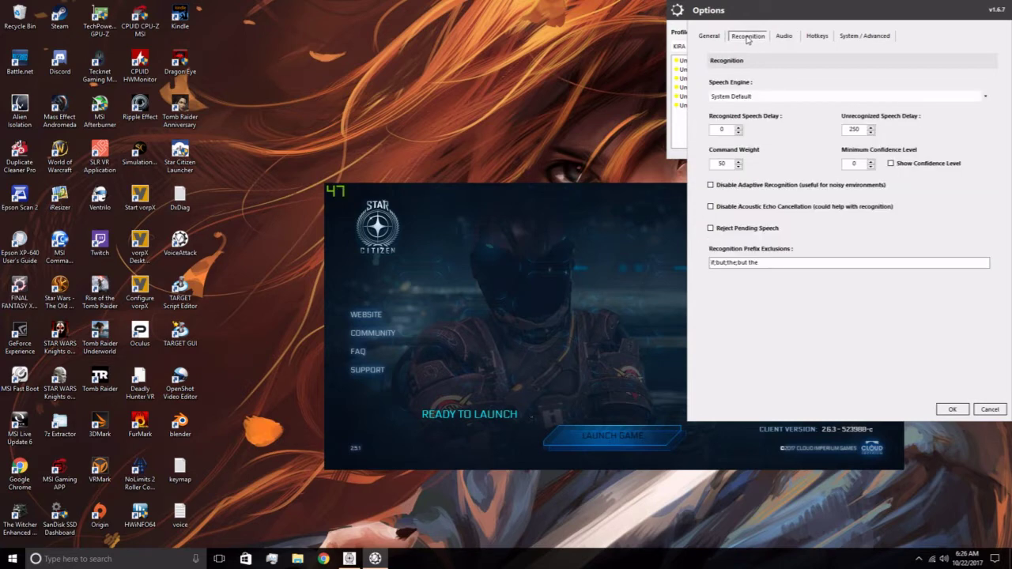
click(715, 37)
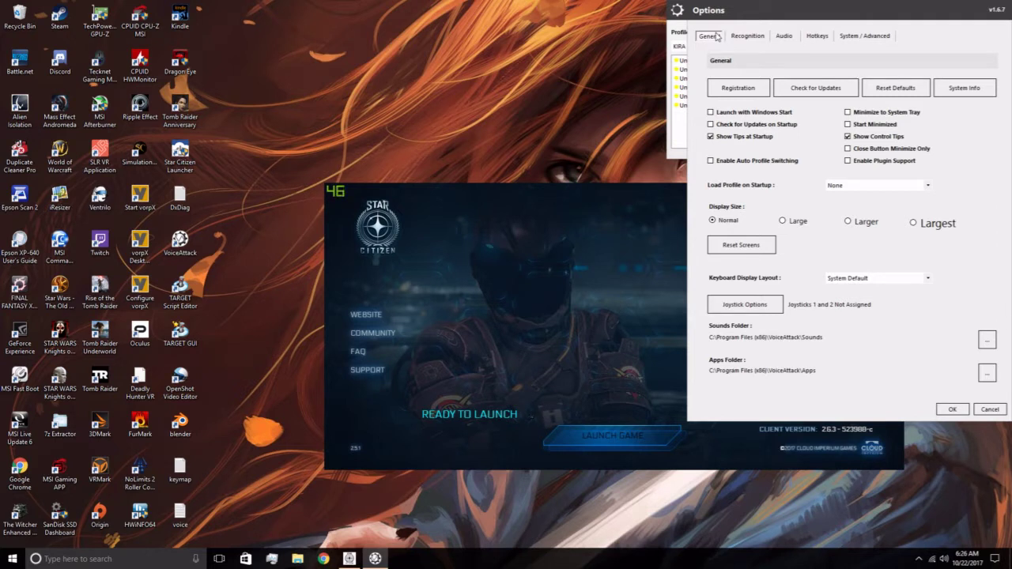
click(952, 409)
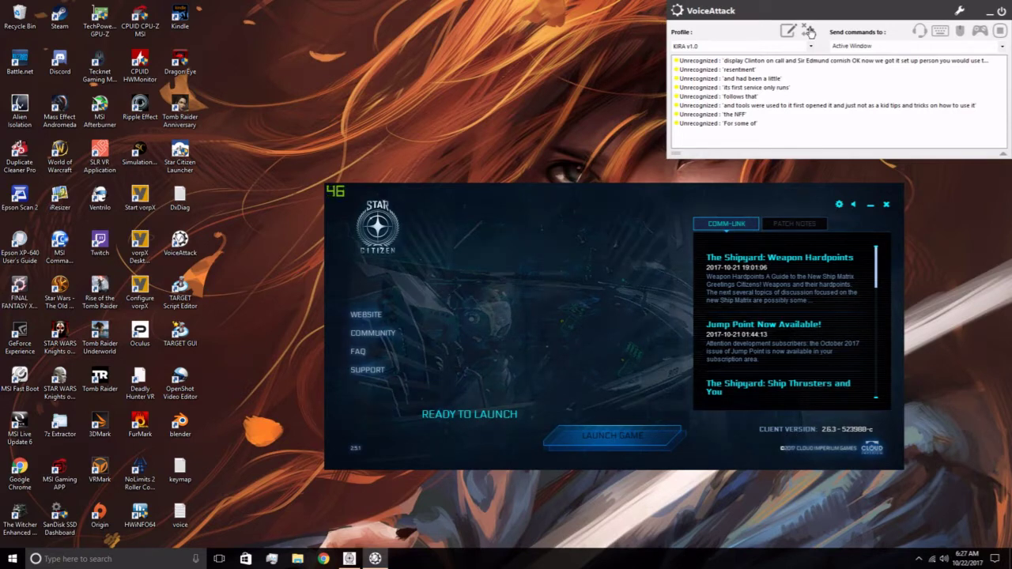
Create a new profile and name it 'Star Citizen'.
click(808, 30)
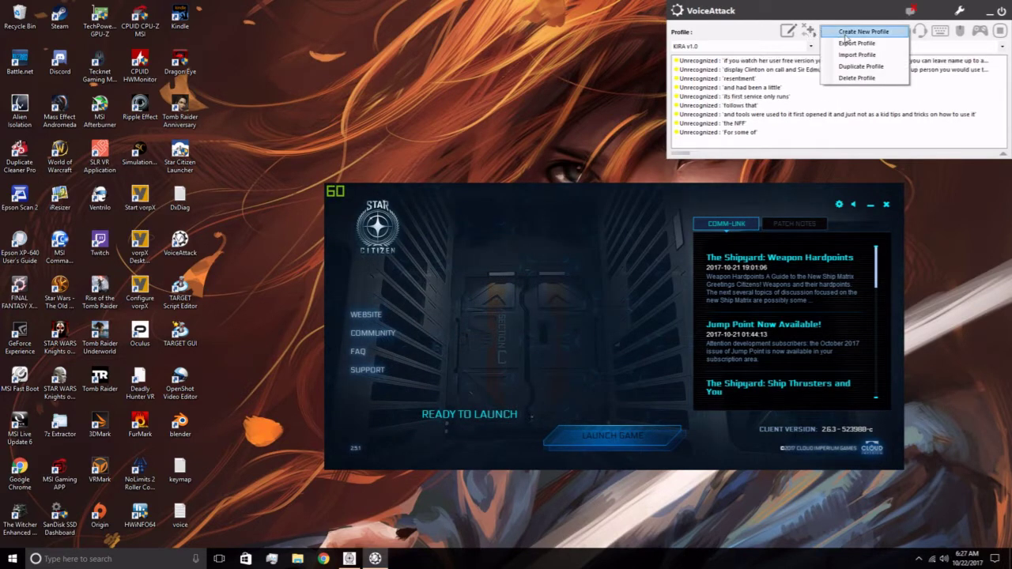
click(844, 33)
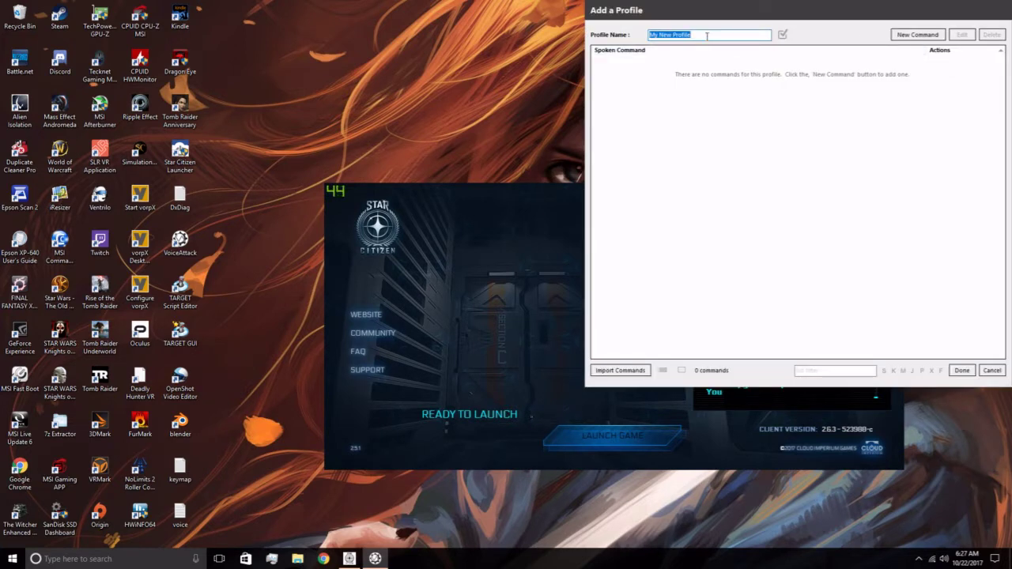
text(Star Ci)
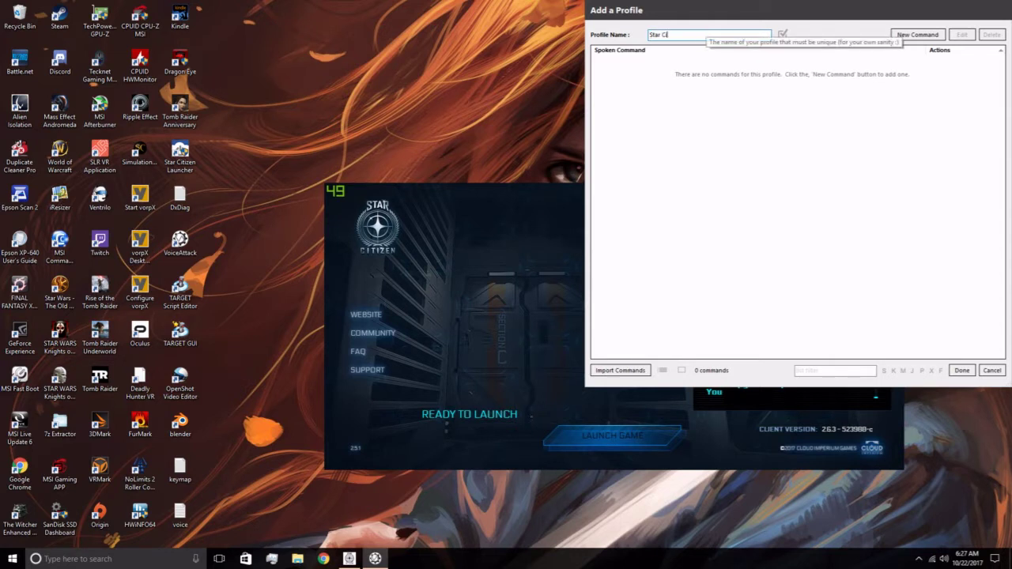
text(tizen)
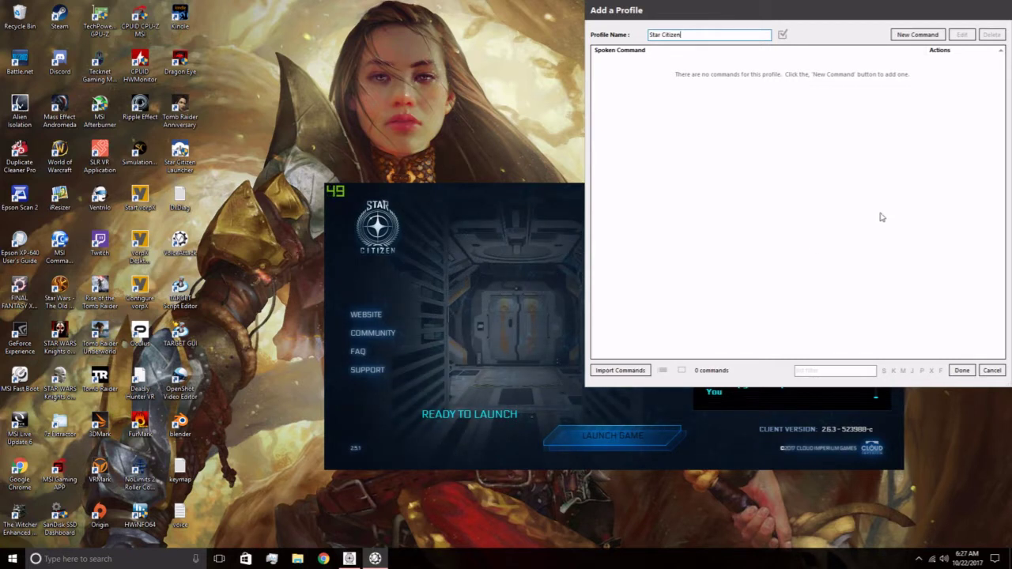
Create a 'Lock missile' voice command whose action clicks the middle mouse button.
click(923, 35)
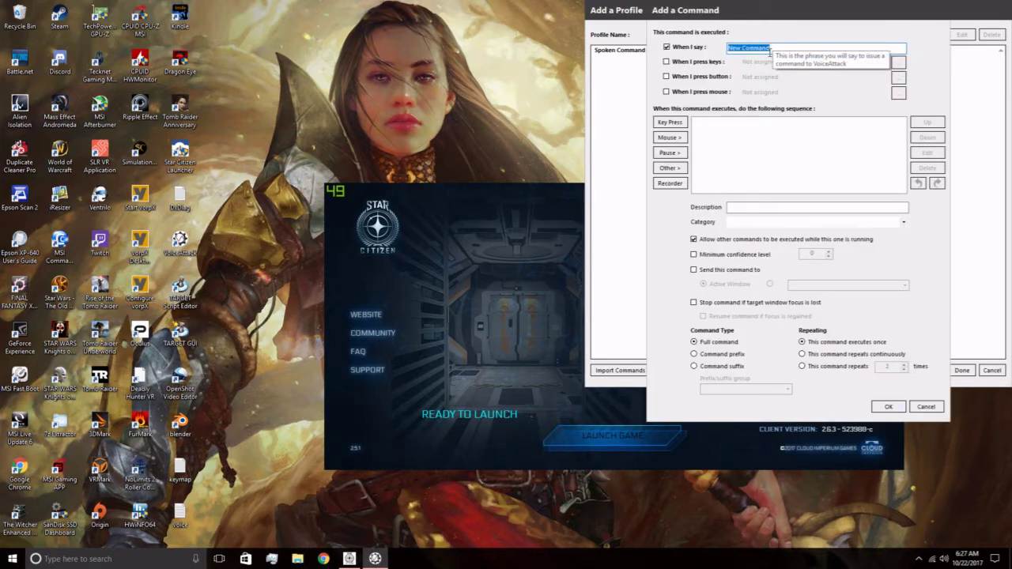
text(Loc)
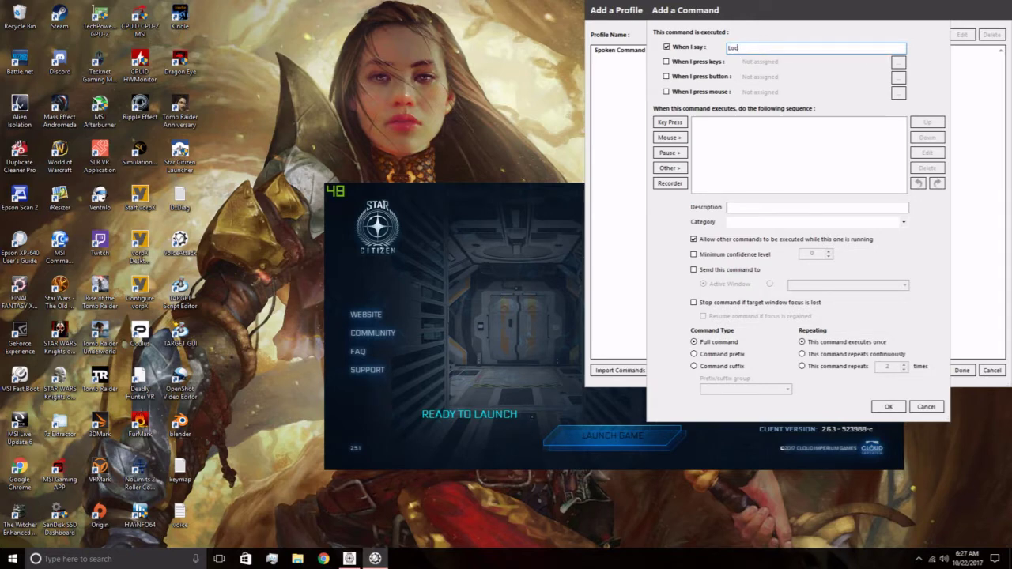
text(k missile)
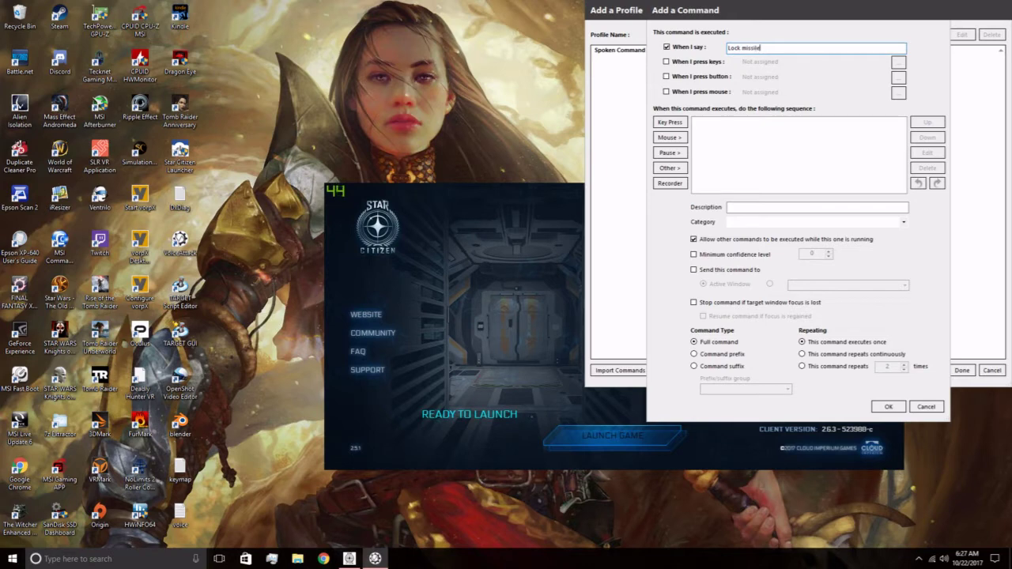
click(667, 139)
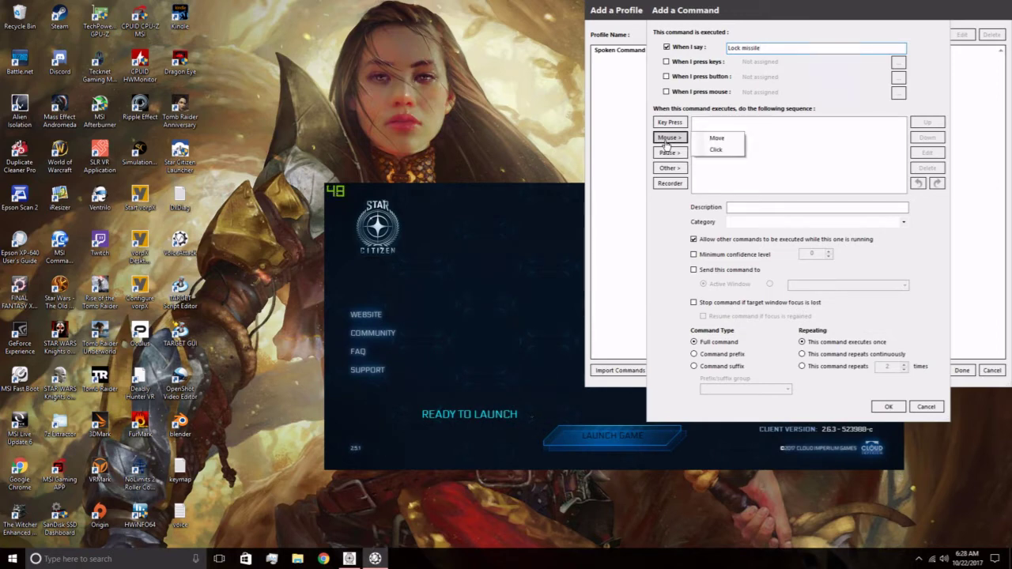
click(721, 152)
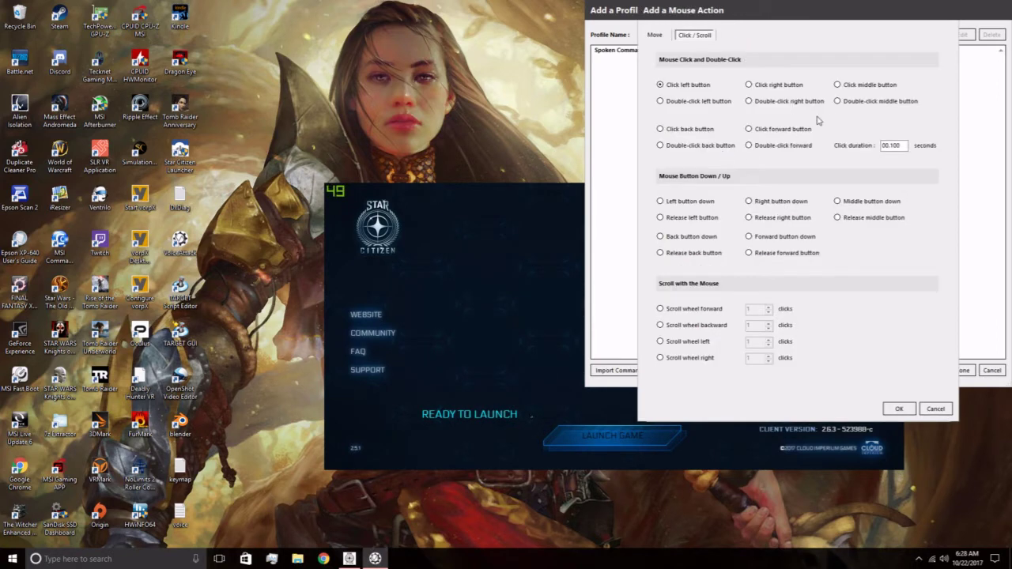
click(838, 87)
click(899, 408)
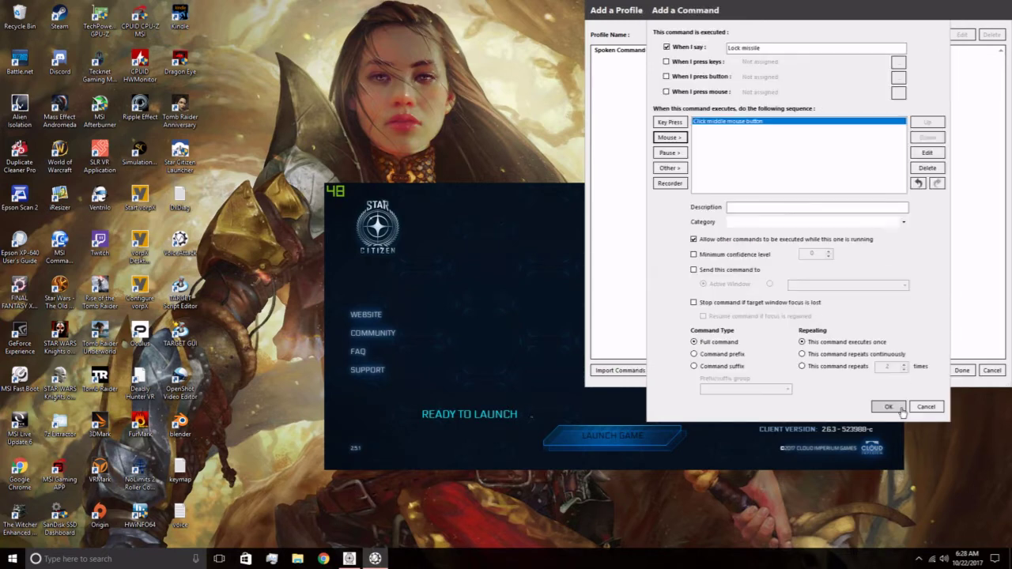
click(681, 169)
Add a text-to-speech reply 'Aquiring missile lock', preview it, and save the command.
mouse_move(719, 182)
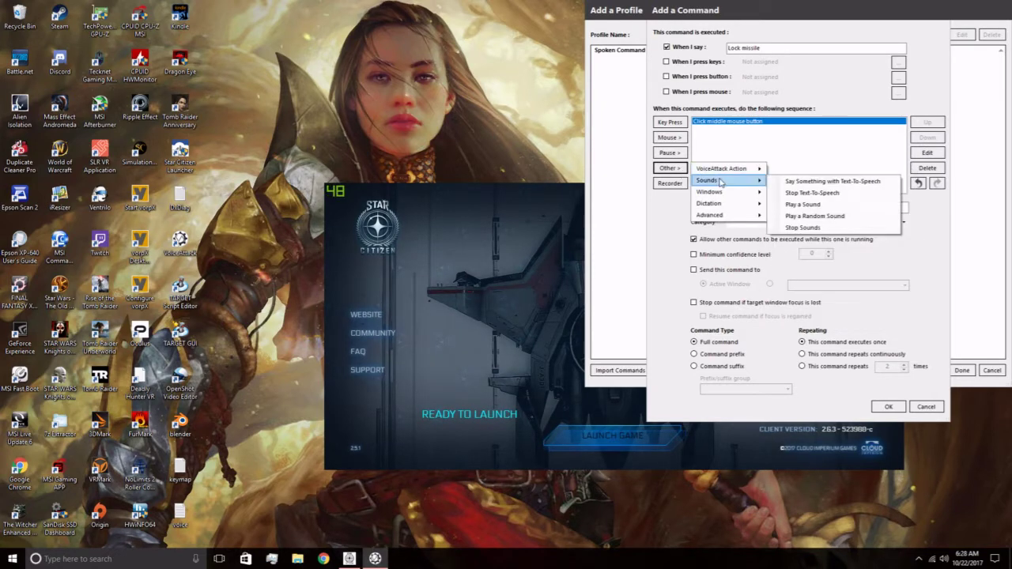
click(821, 182)
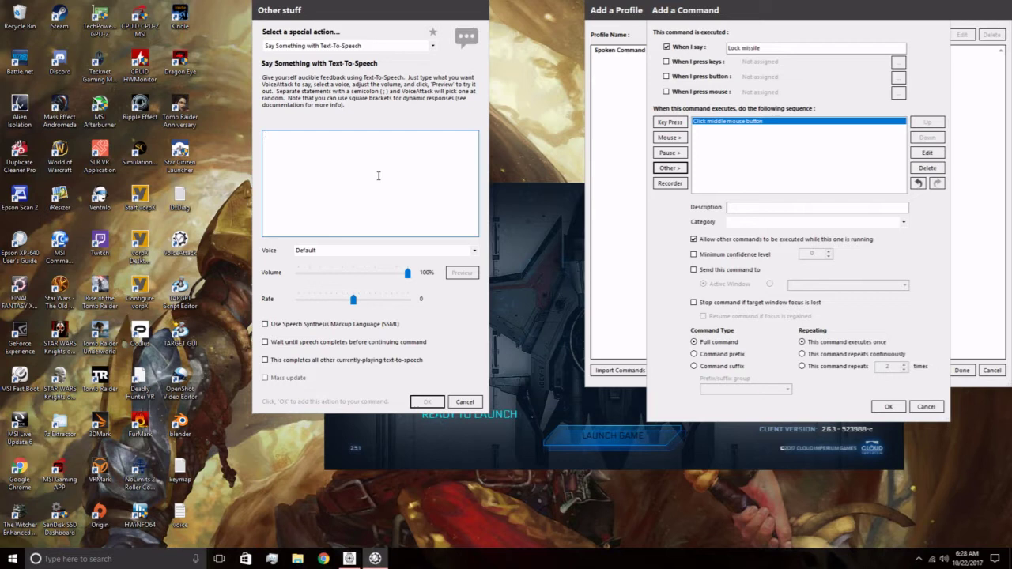
text(Aq)
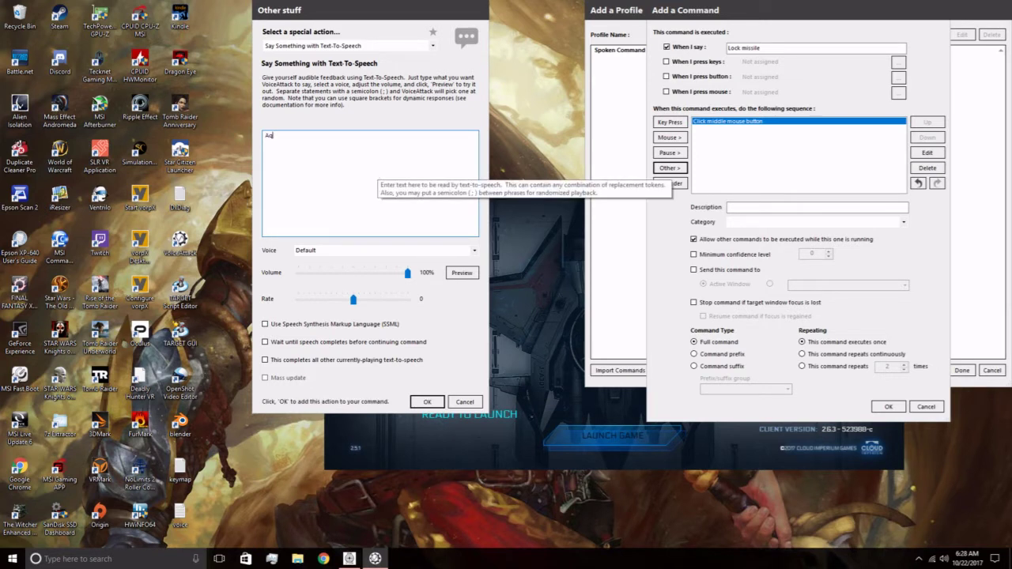
text(uiring missile lock)
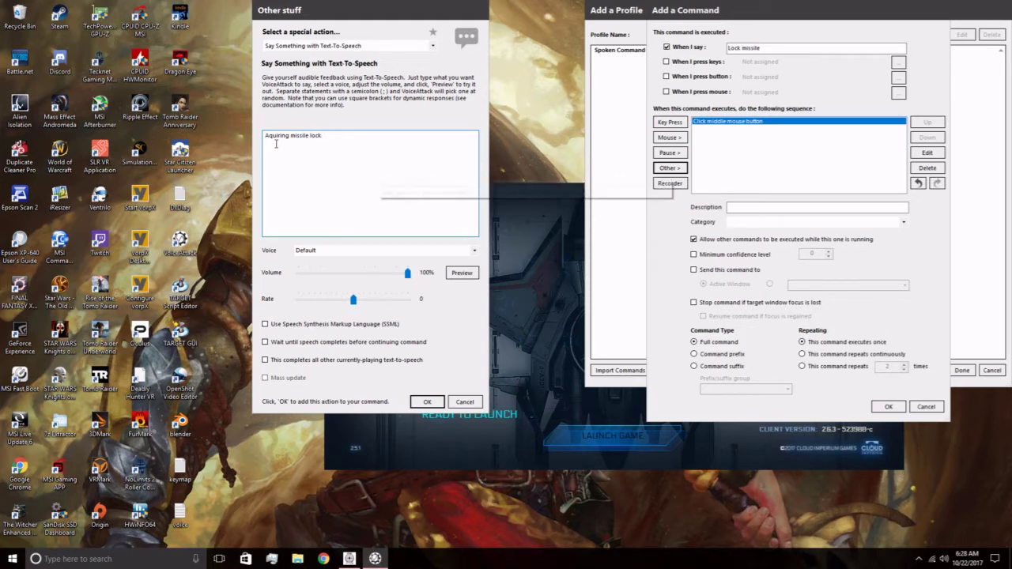
click(464, 273)
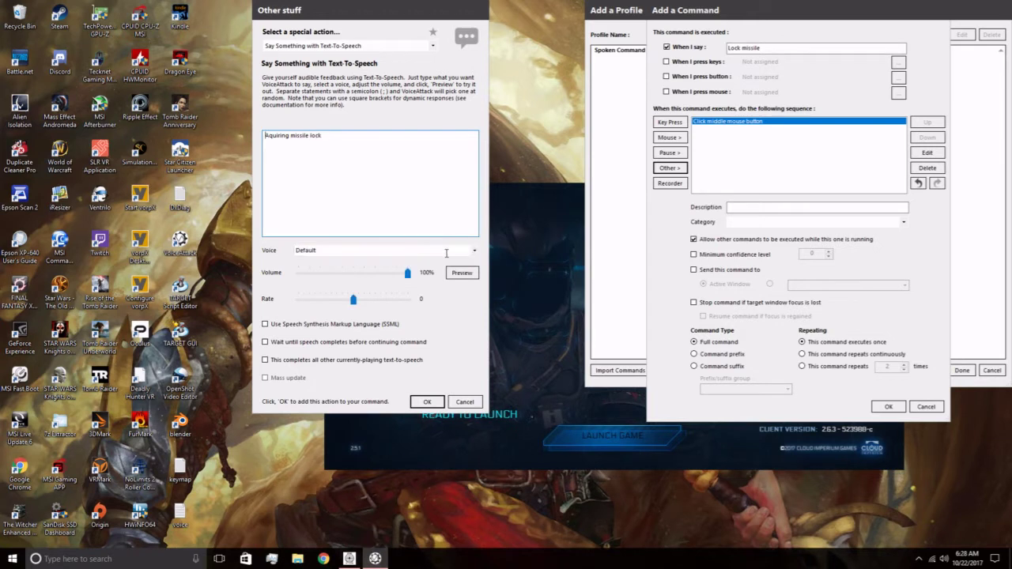
click(462, 273)
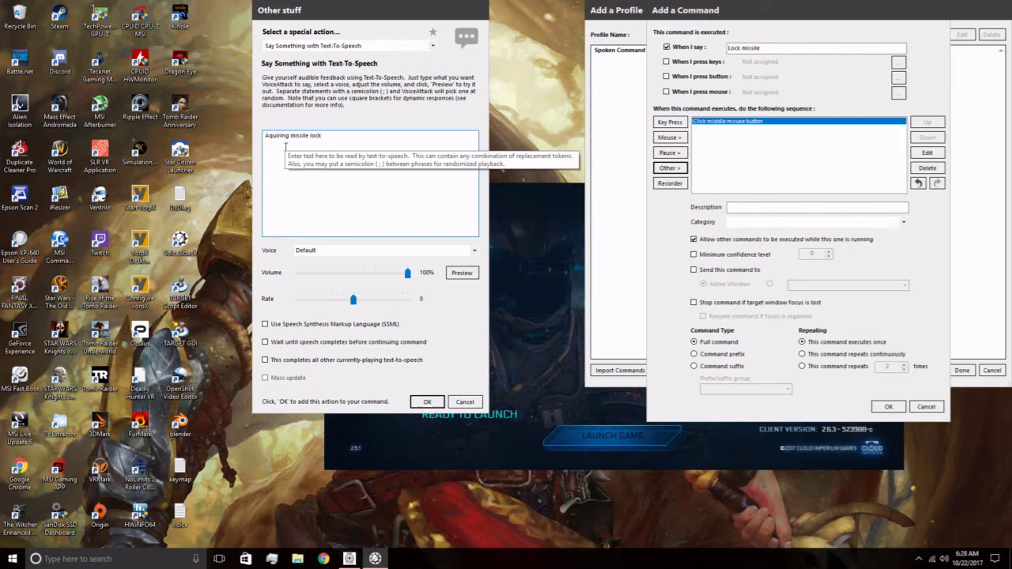
click(427, 402)
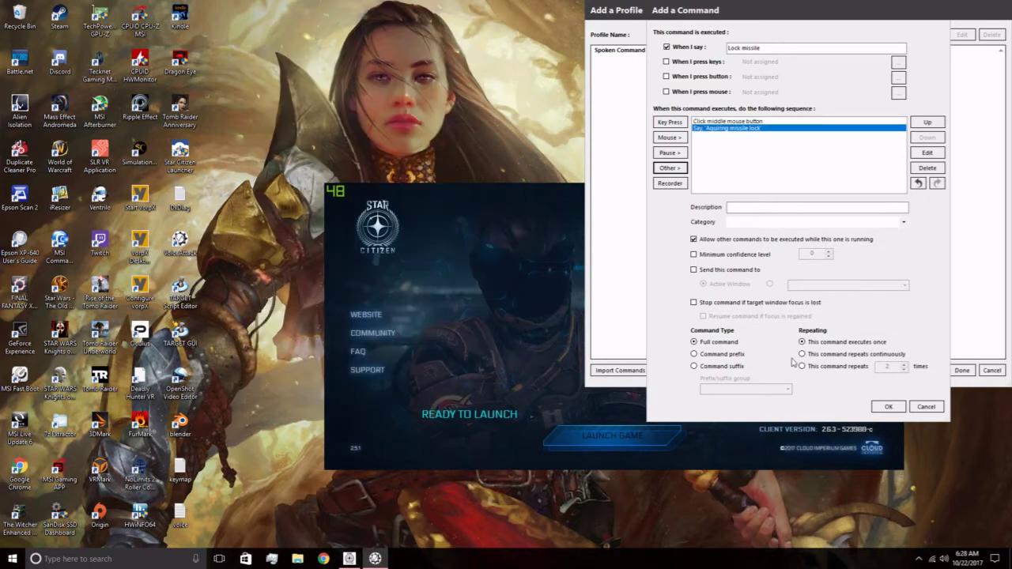
click(888, 406)
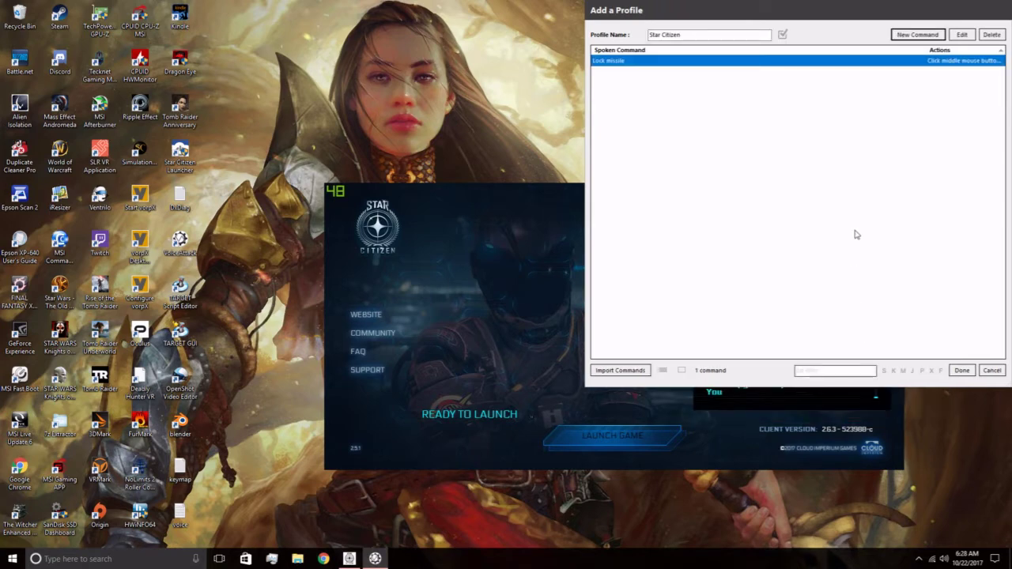
Create a 'fox one' command with a middle mouse button click action.
click(917, 35)
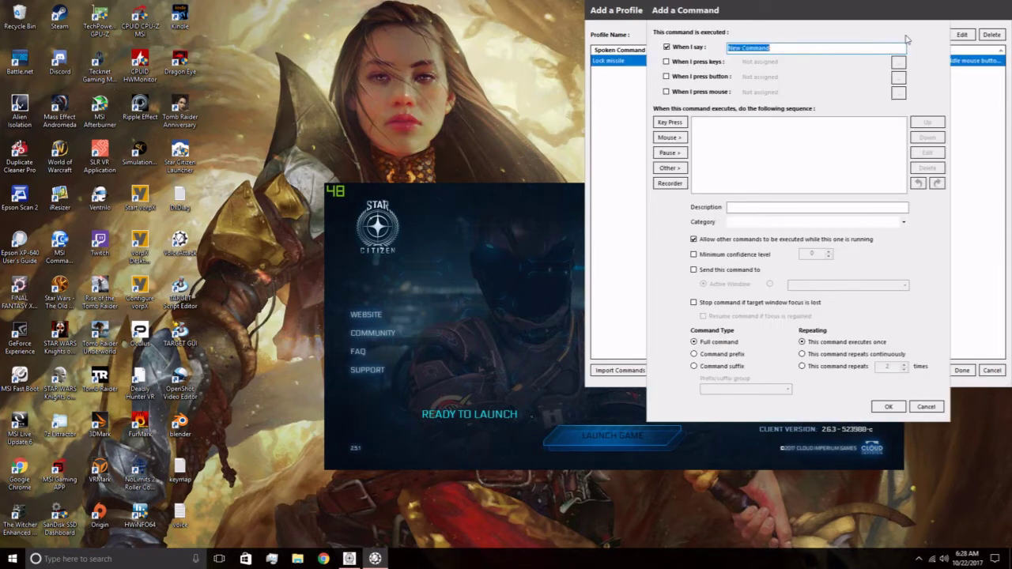
click(784, 46)
key(BackSpace)
key(BackSpace)
key(BackSpace)
key(BackSpace)
key(BackSpace)
key(BackSpace)
key(BackSpace)
key(BackSpace)
key(BackSpace)
key(BackSpace)
key(BackSpace)
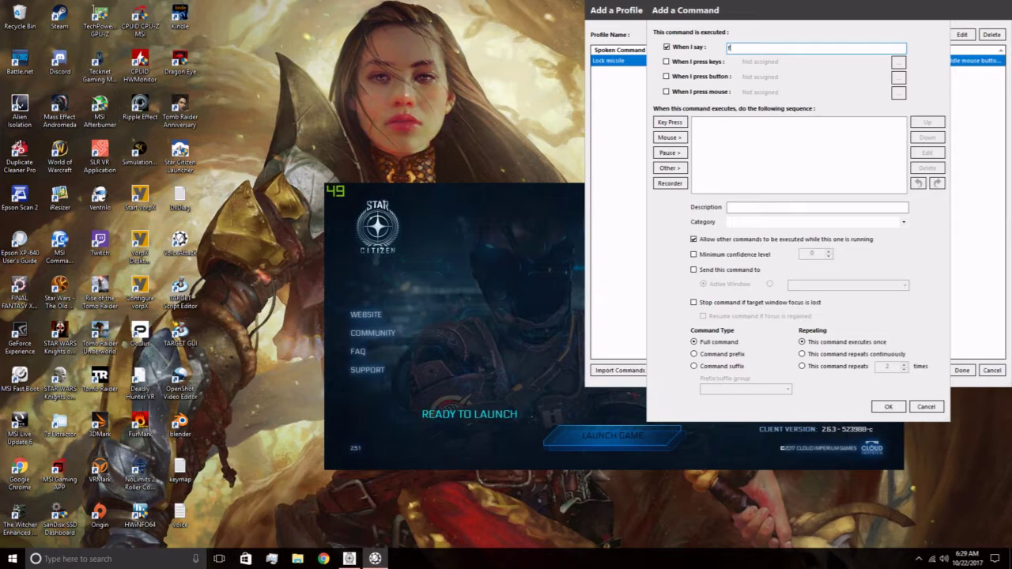
text(fox)
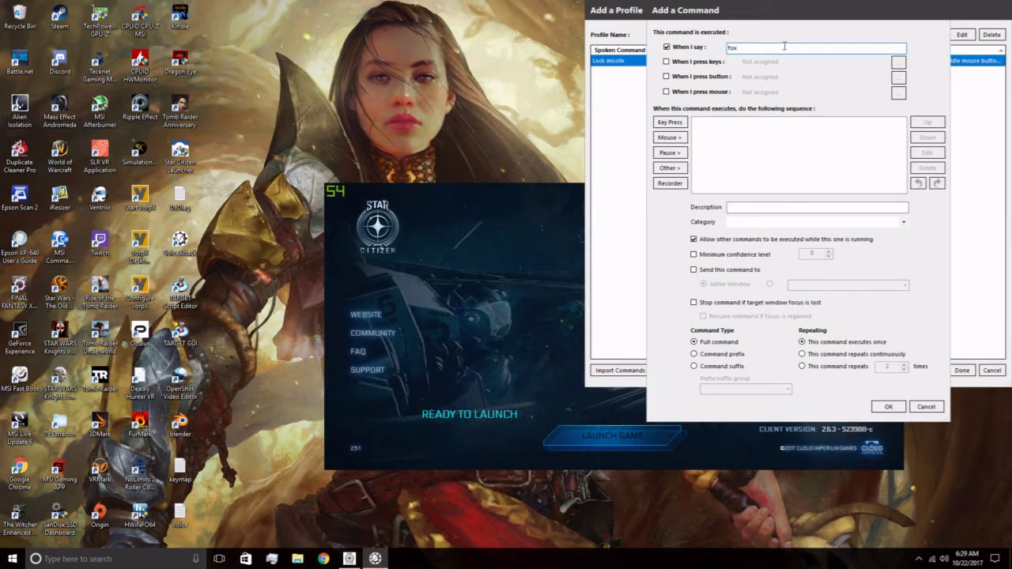
text( one)
click(671, 138)
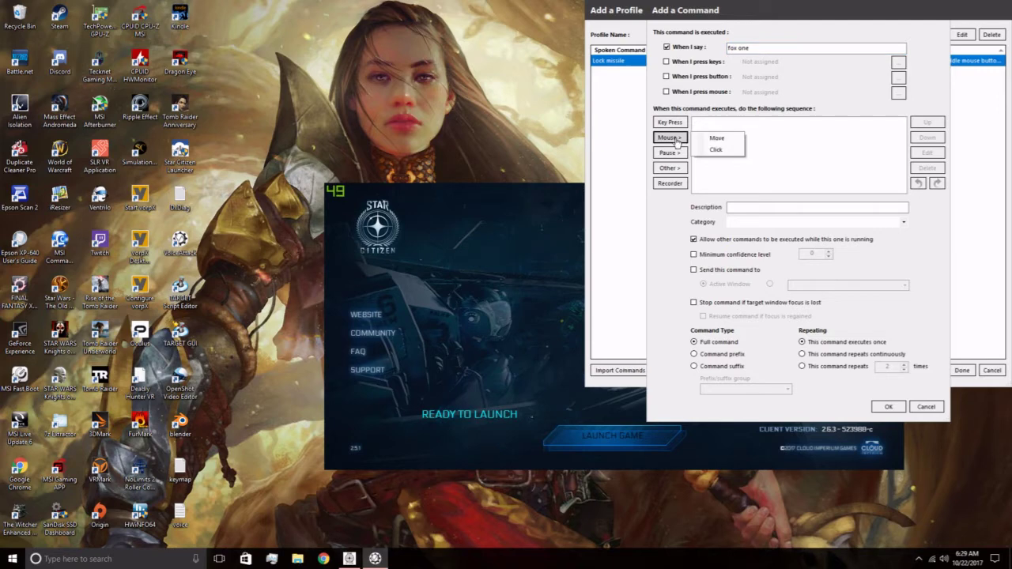
click(716, 149)
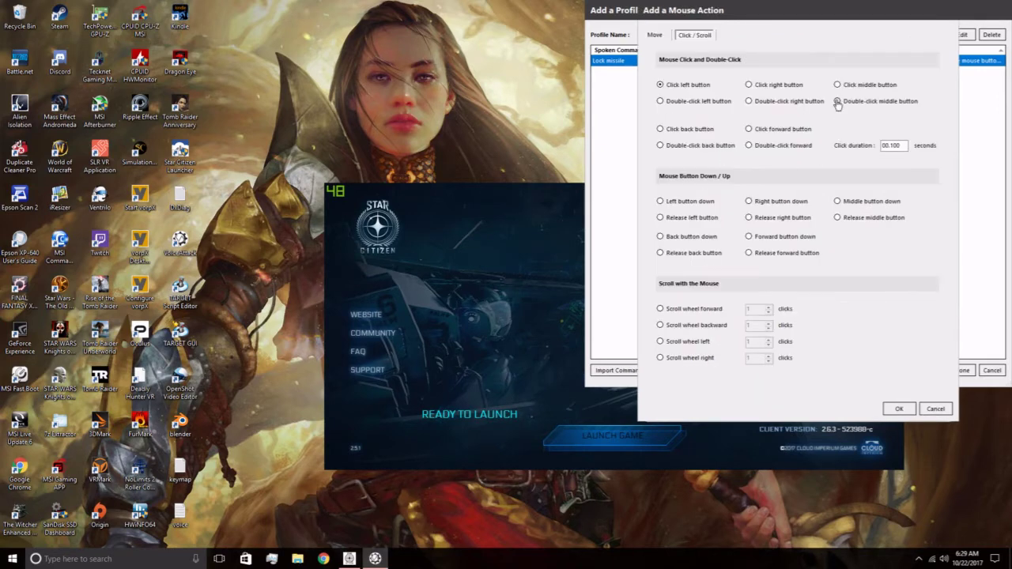
click(899, 408)
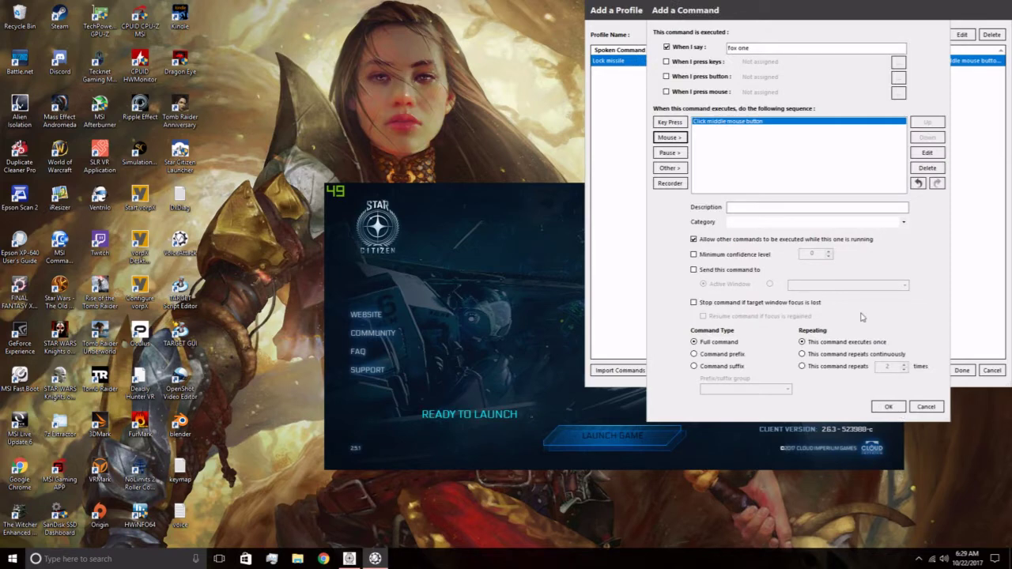
Add the text-to-speech reply 'firing missile' and save the fox one command.
click(679, 169)
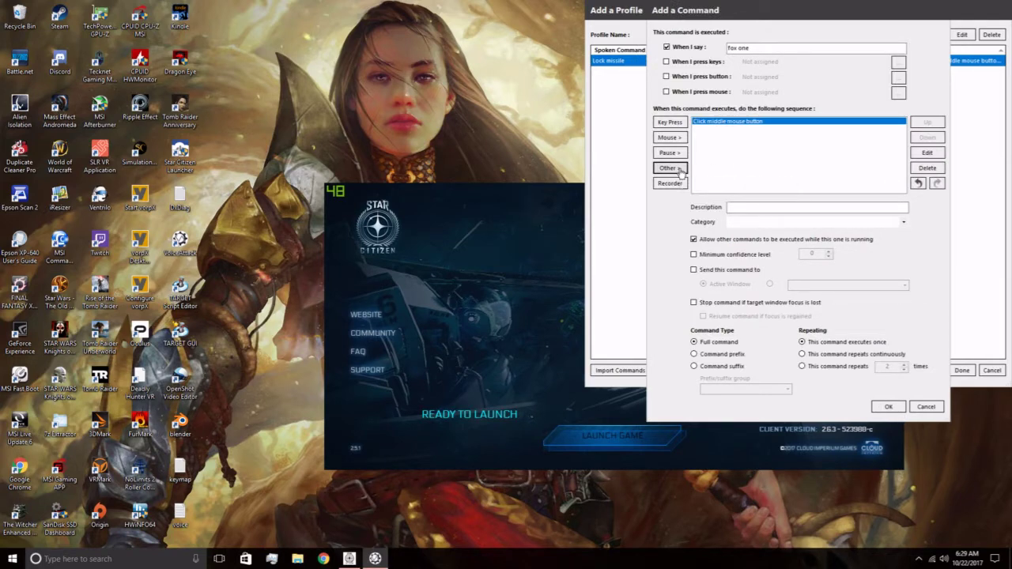
mouse_move(707, 183)
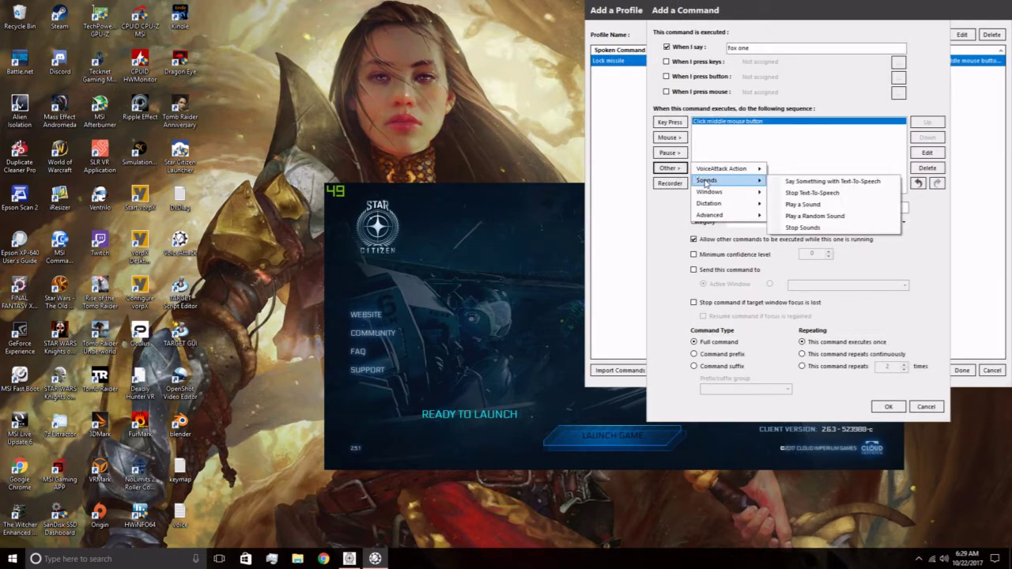
click(804, 181)
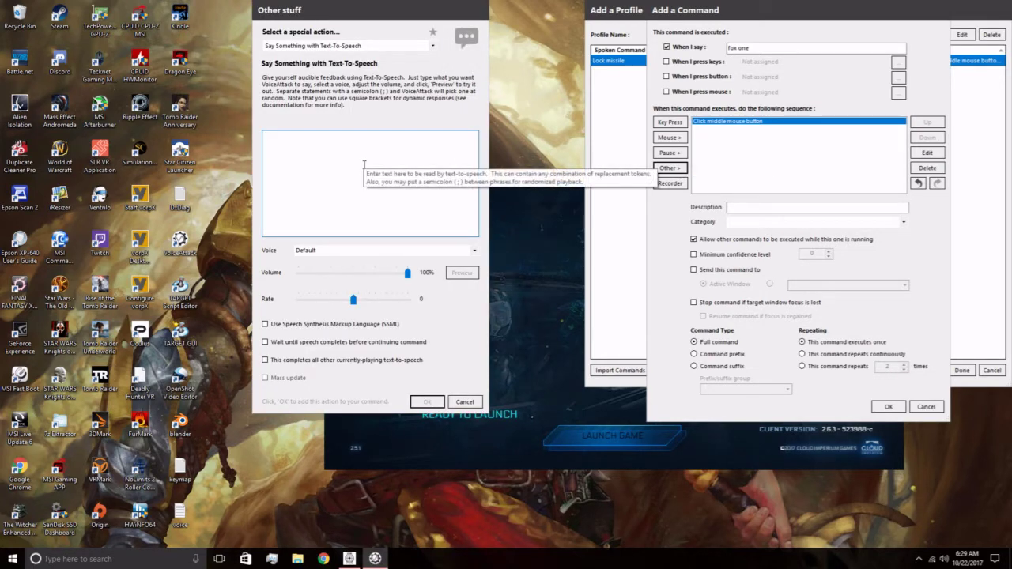
text(firing missile)
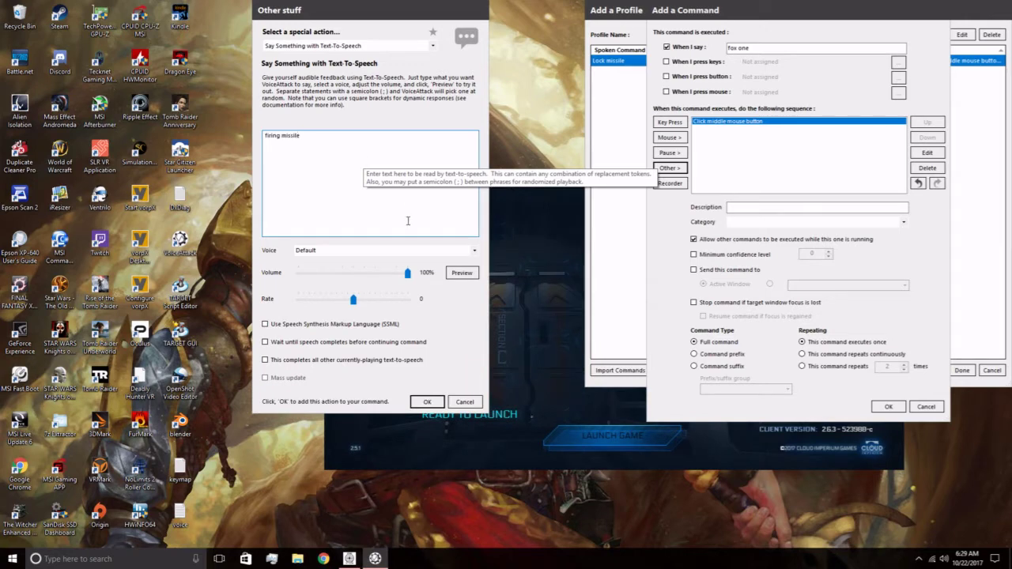
click(425, 402)
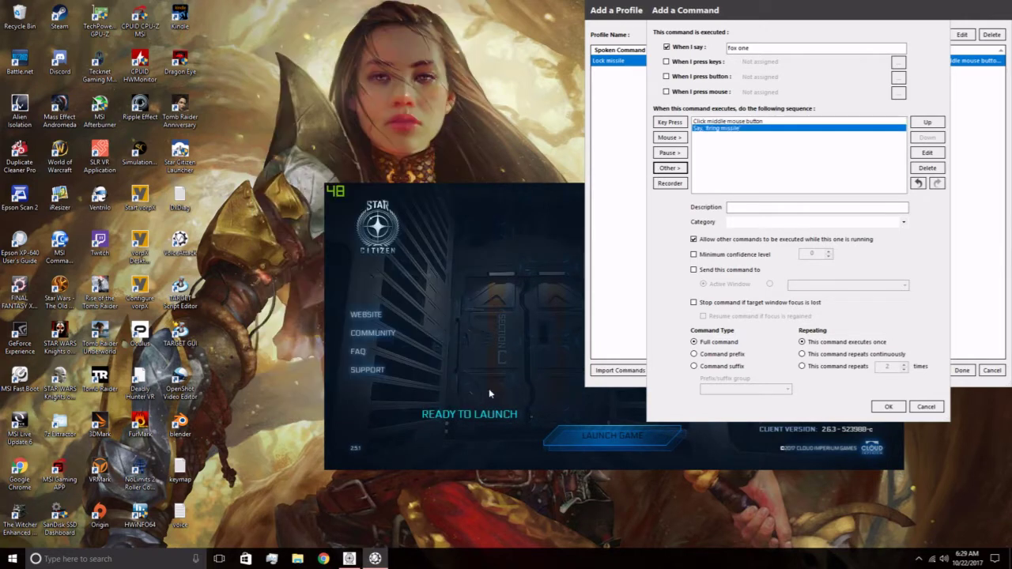
click(888, 406)
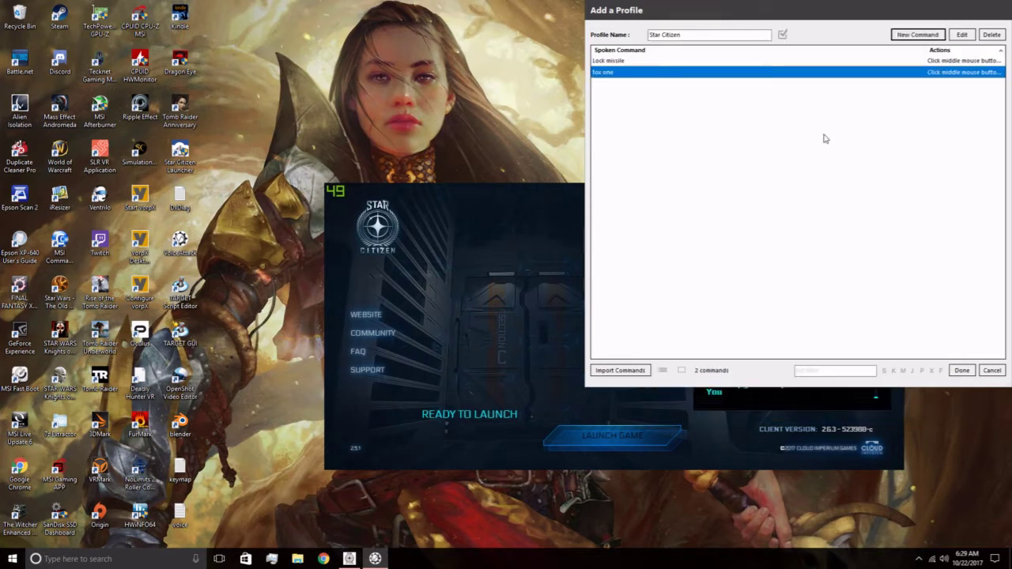
Save a new command spoken as 'nearest [target; enemy; ]' with no actions.
click(908, 36)
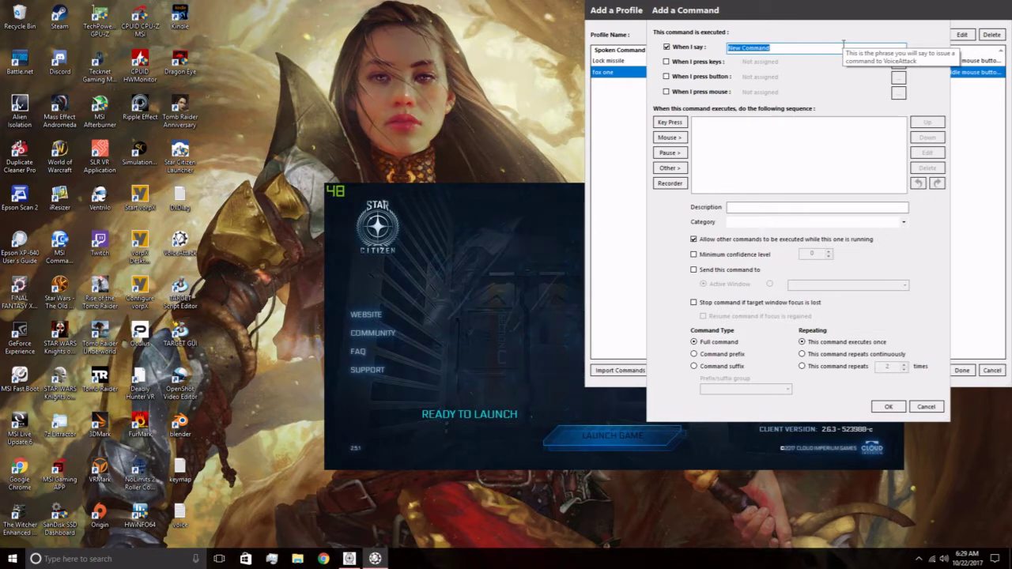
text(nearest)
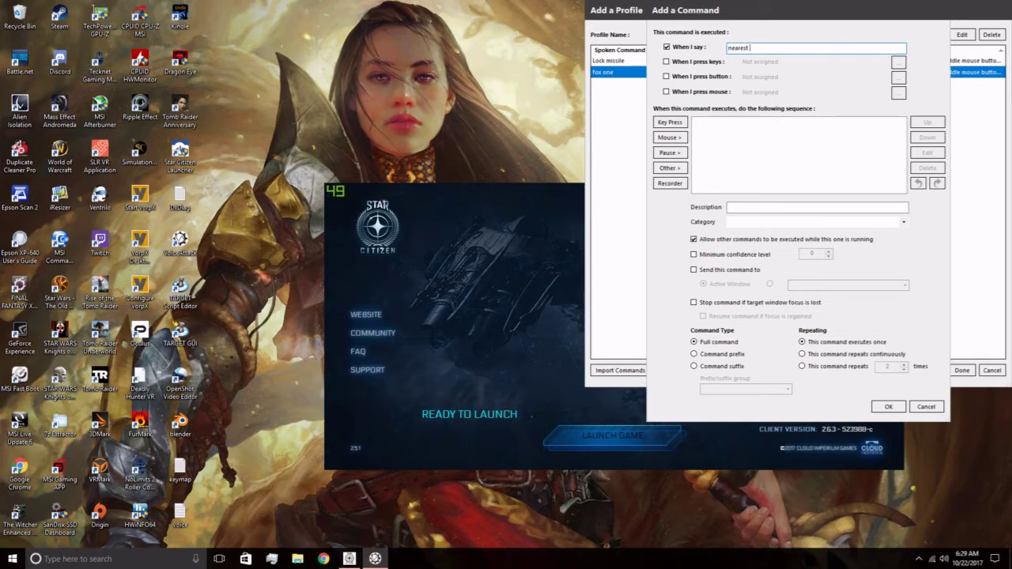
text( [)
text(target)
text(])
key(BackSpace)
text(;)
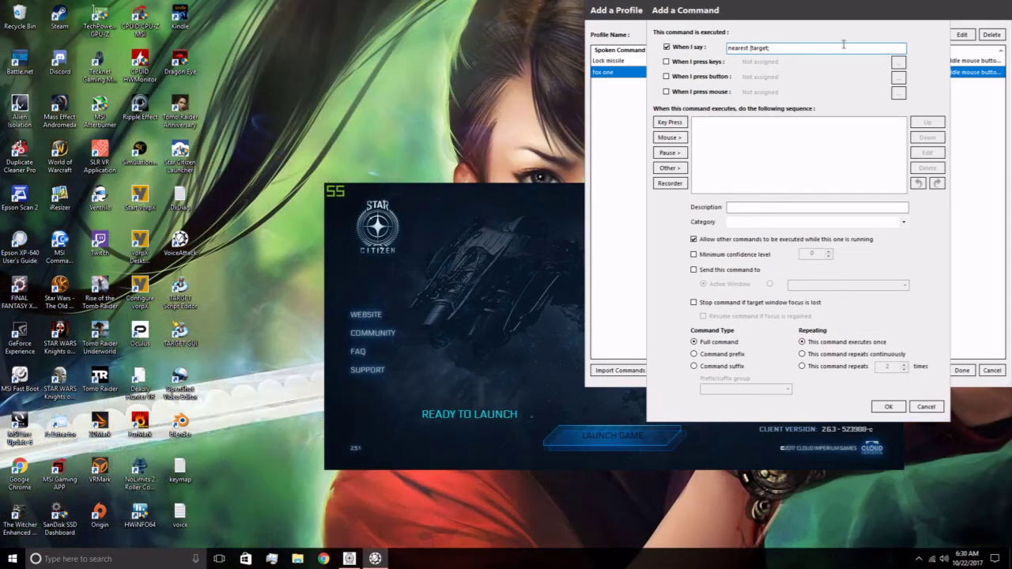
text( Enemy)
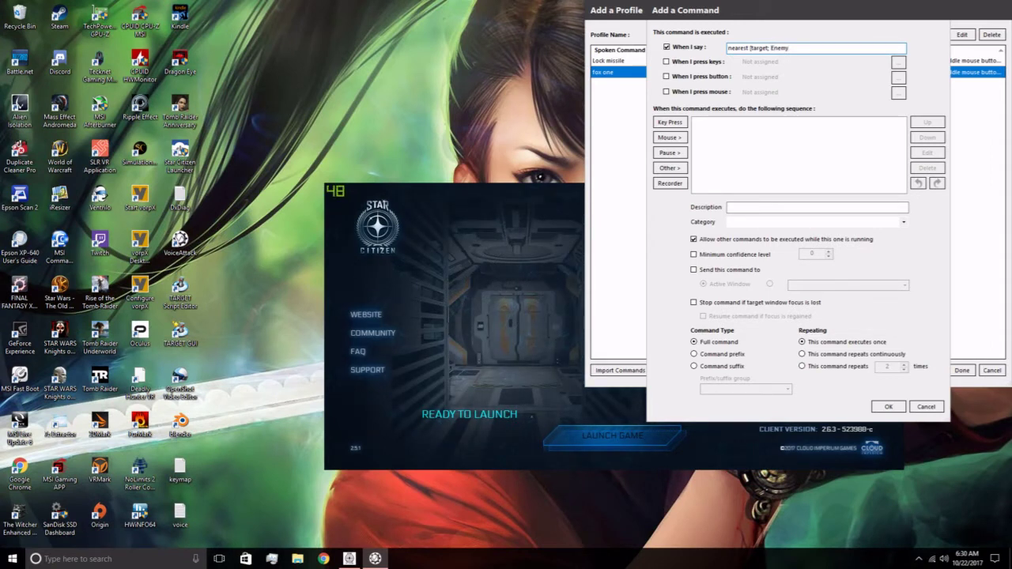
key(BackSpace)
key(BackSpace)
key(BackSpace)
key(BackSpace)
key(BackSpace)
text(enemy])
click(887, 407)
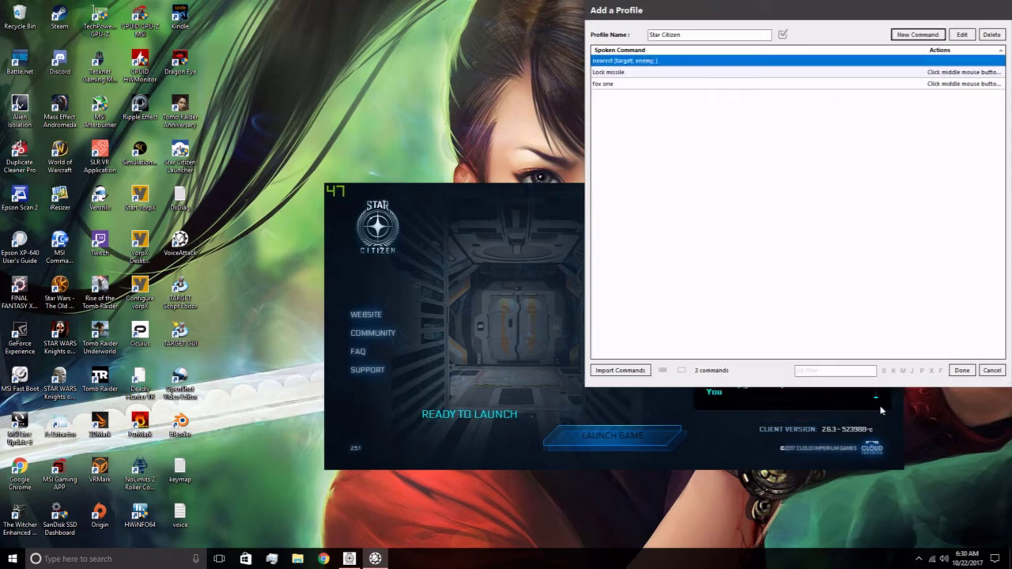
Create a 'cycle enemy targets' command that presses Y, held 0.1 seconds.
click(915, 36)
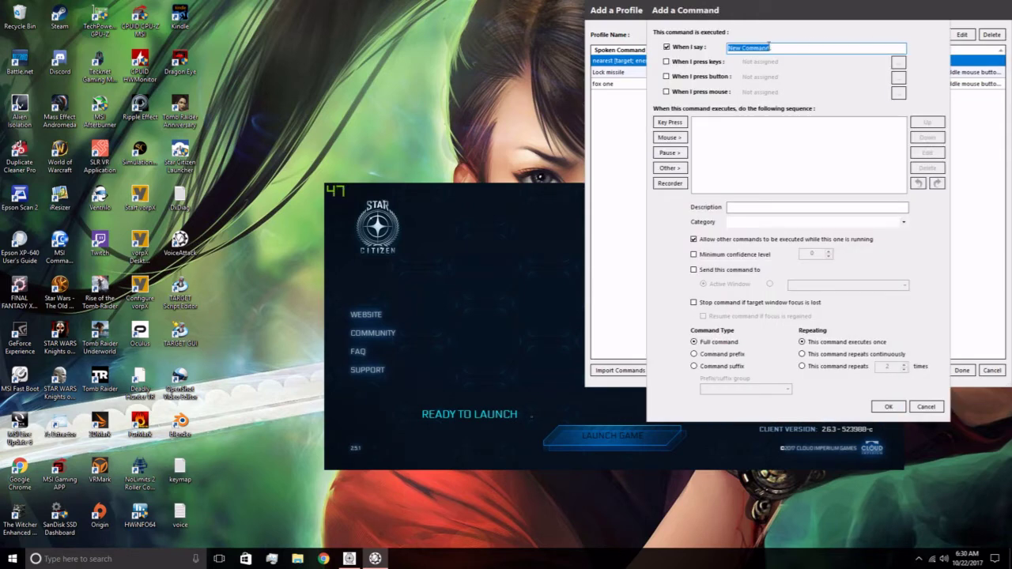
click(778, 48)
key(BackSpace)
key(BackSpace)
key(BackSpace)
key(BackSpace)
key(BackSpace)
key(BackSpace)
key(BackSpace)
key(BackSpace)
key(BackSpace)
key(BackSpace)
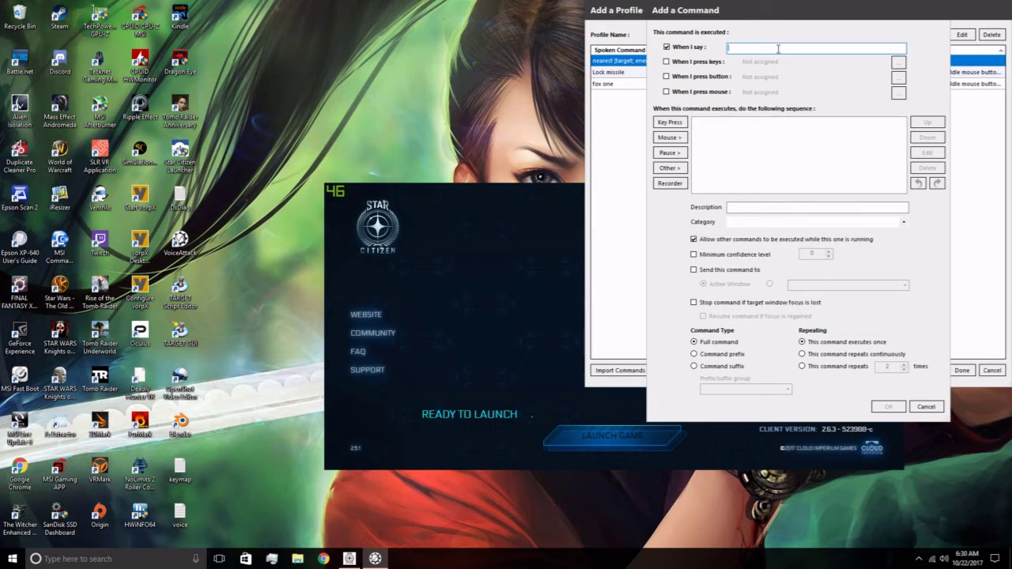
text(cycle enemy t)
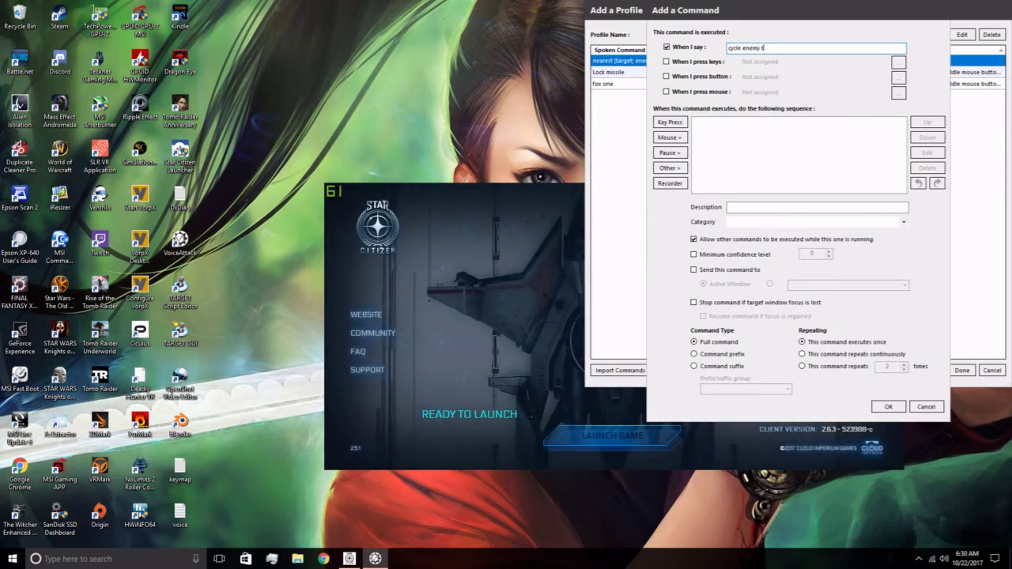
text(argets)
click(671, 125)
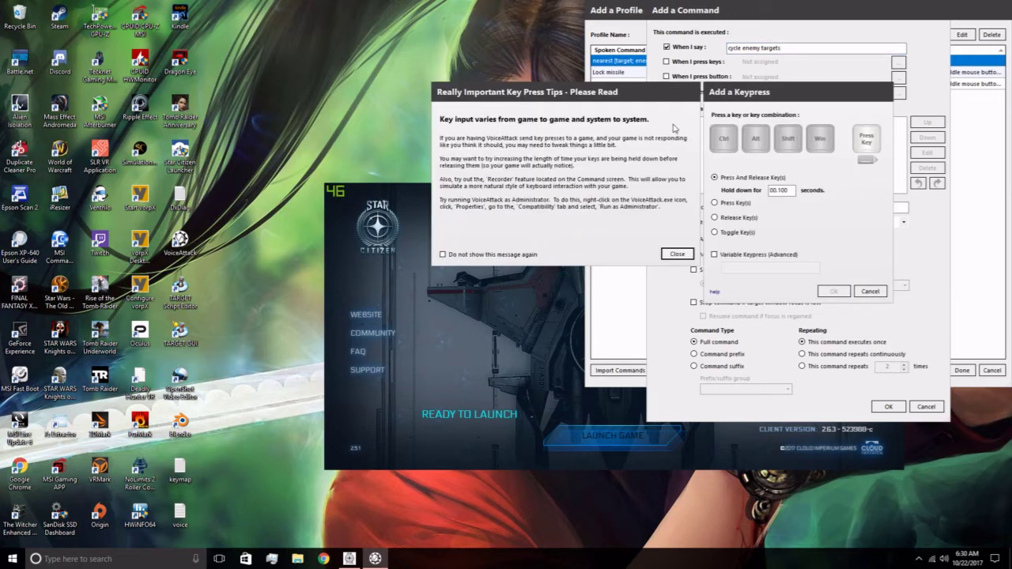
click(678, 255)
key(y)
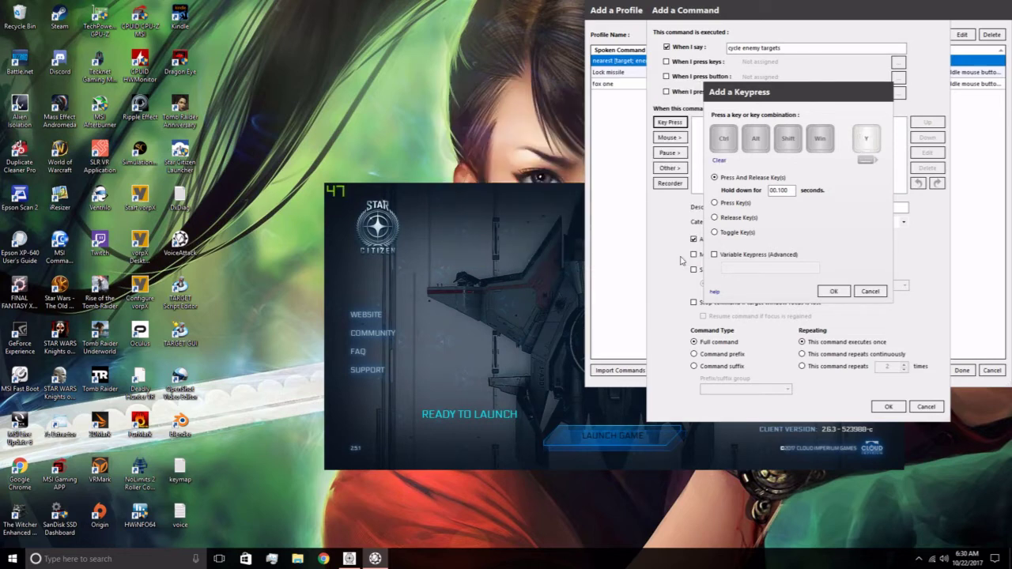
click(831, 292)
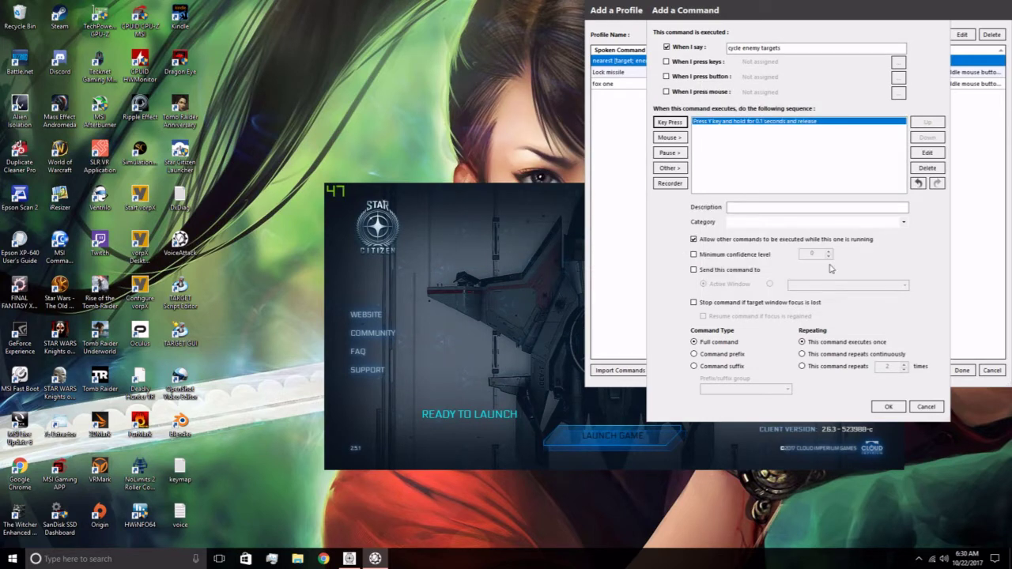
Add a 'cycling enemies' text-to-speech reply, preview it, and save the command.
click(669, 170)
mouse_move(707, 181)
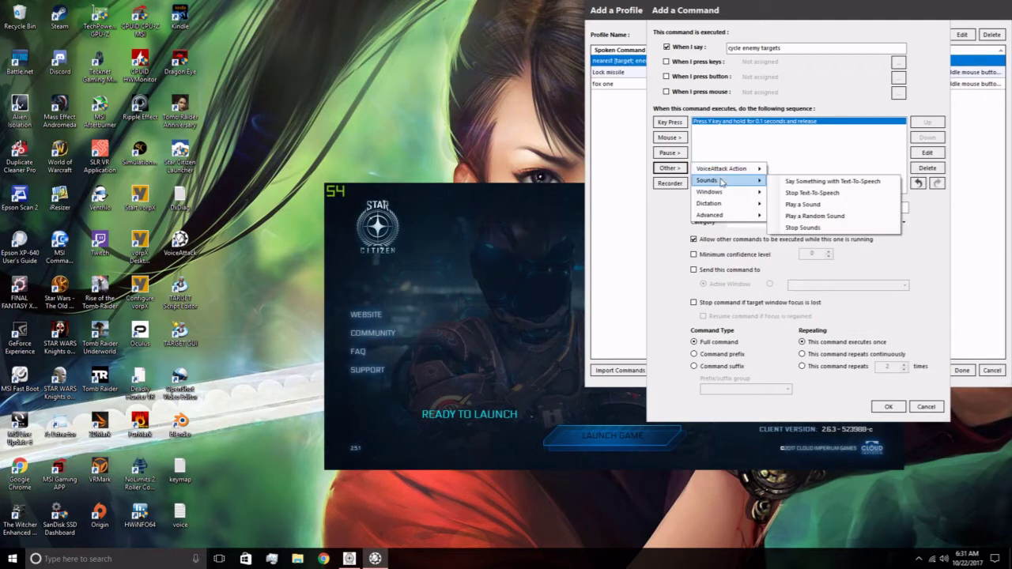
click(816, 184)
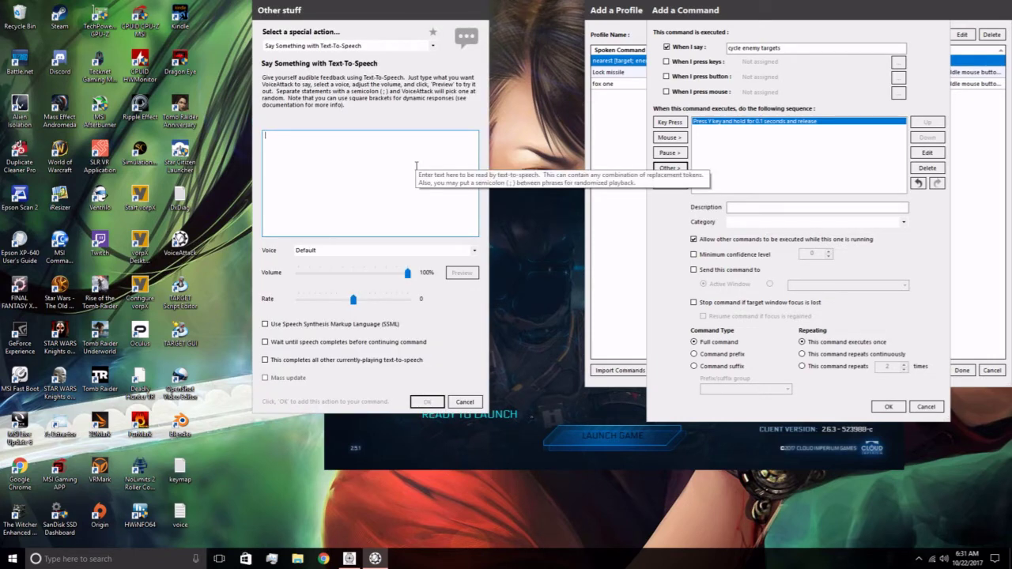
text(cycl)
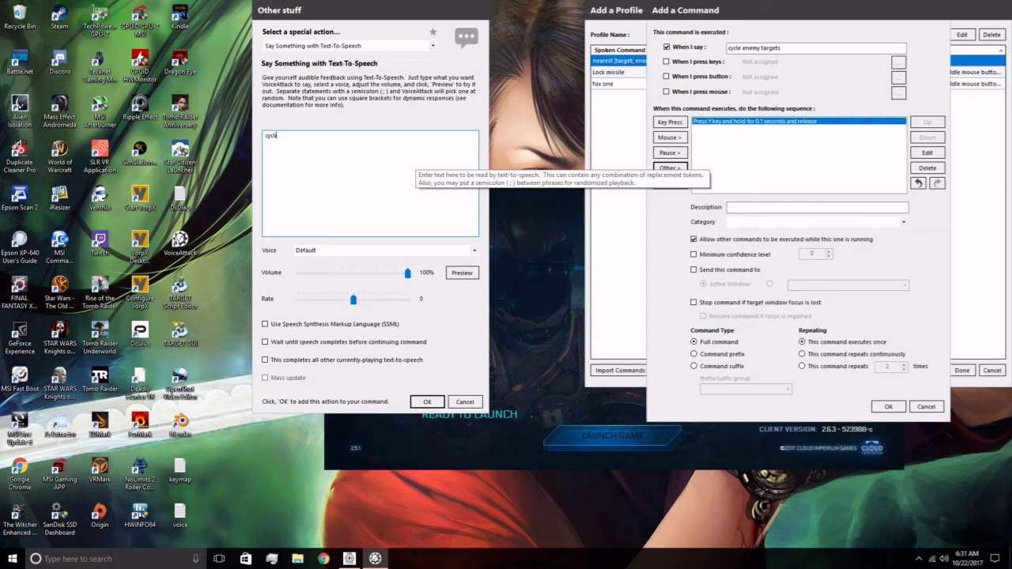
text(ing enemies)
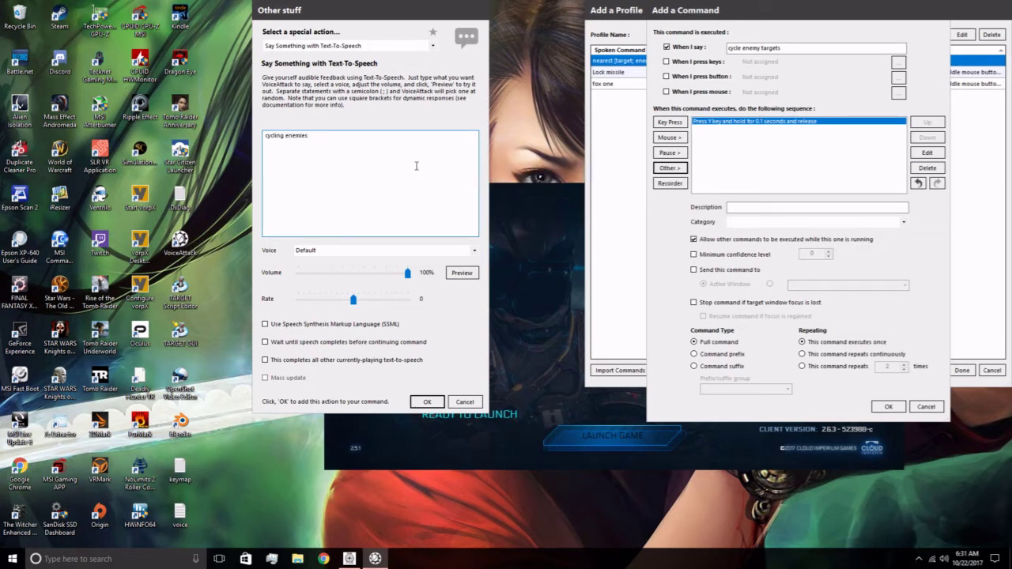
click(458, 275)
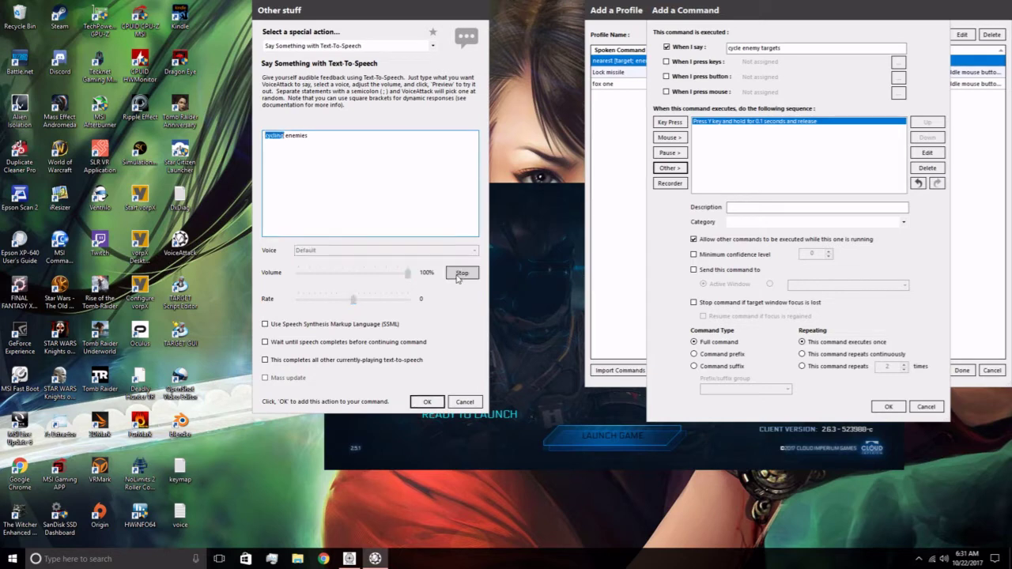
click(429, 401)
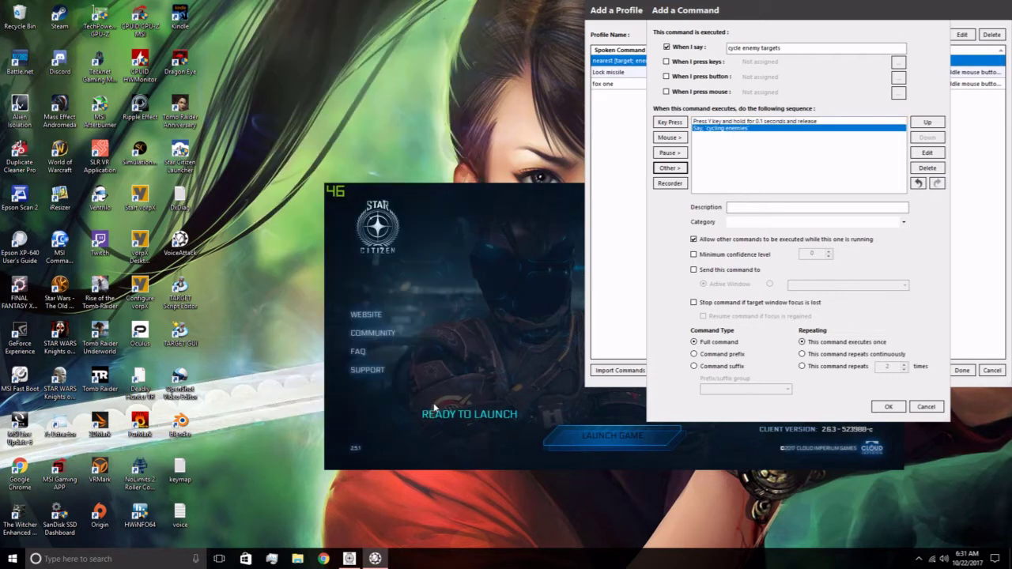
click(887, 407)
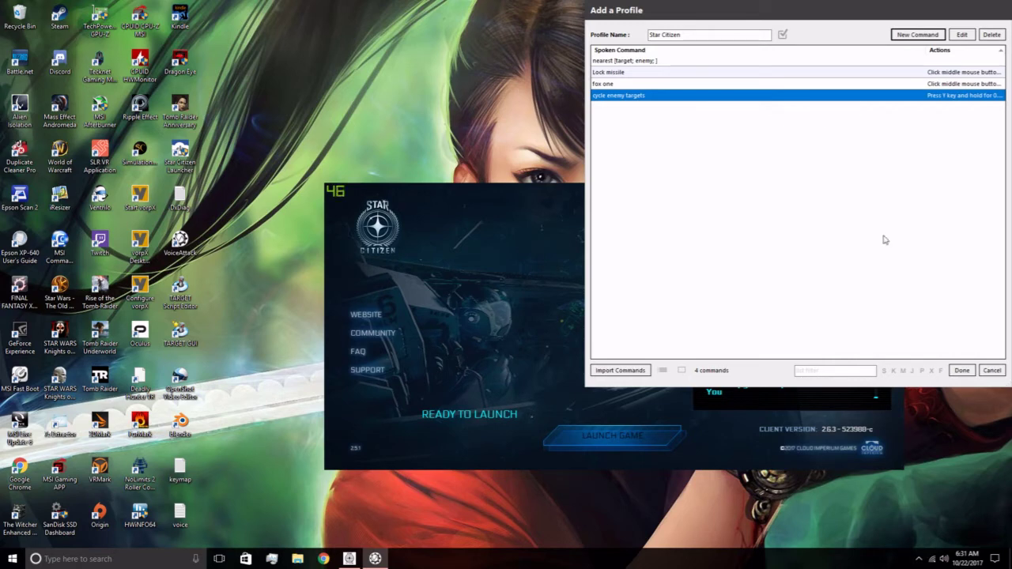
Finish the Star Citizen profile, close VoiceAttack, and launch Windows Speech Recognition.
click(966, 371)
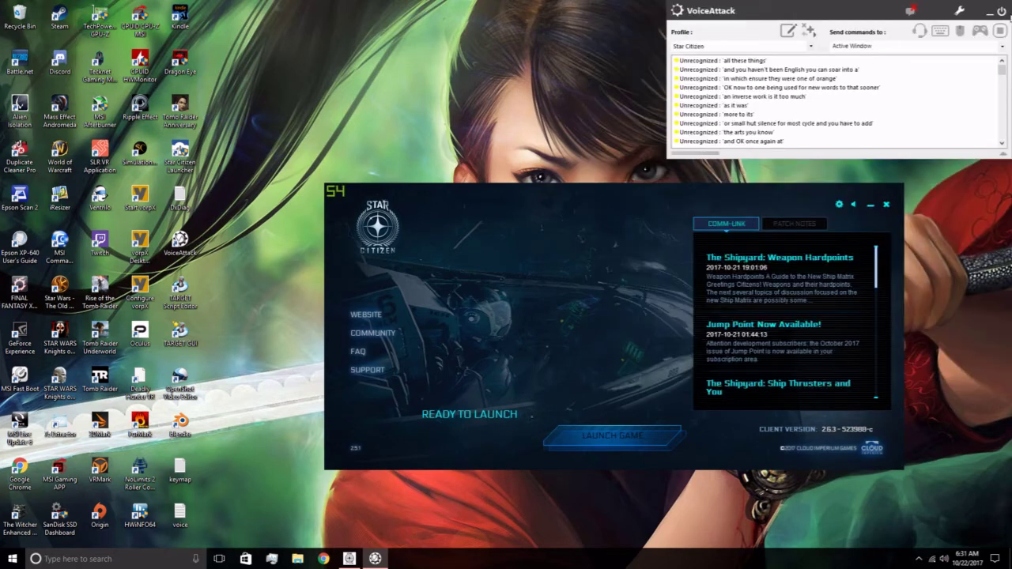
click(1001, 11)
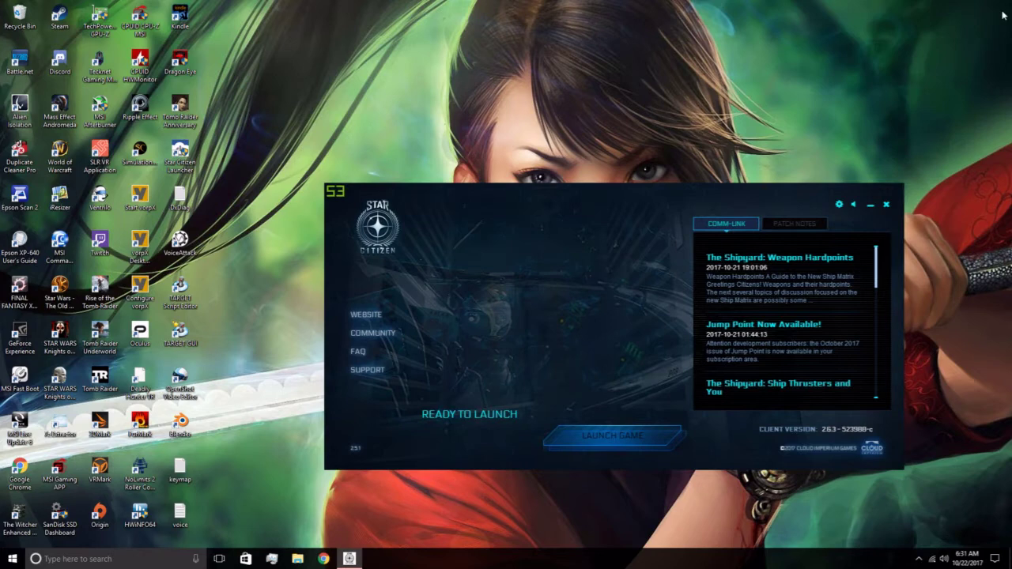
click(75, 559)
text(s)
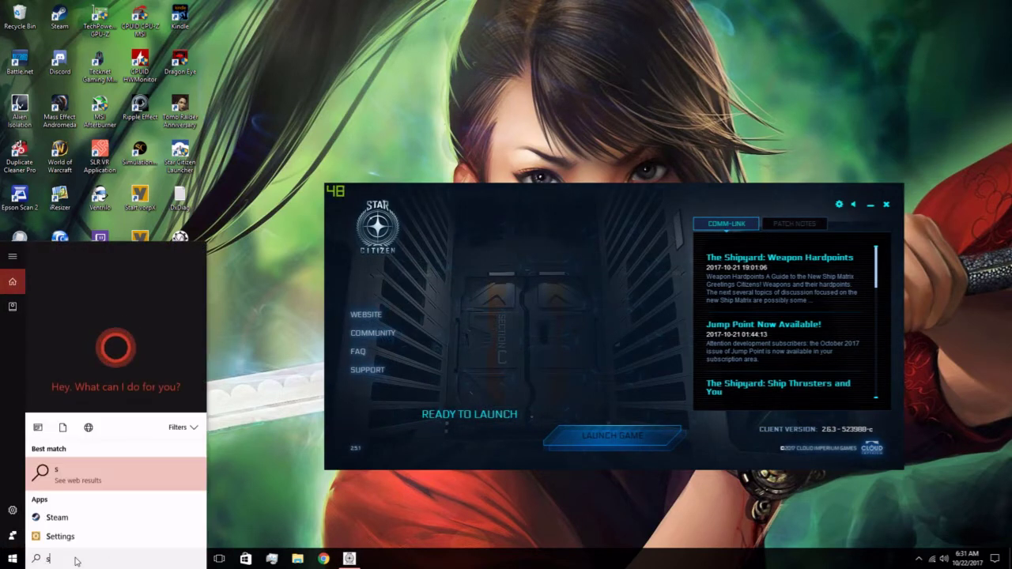
text(peec)
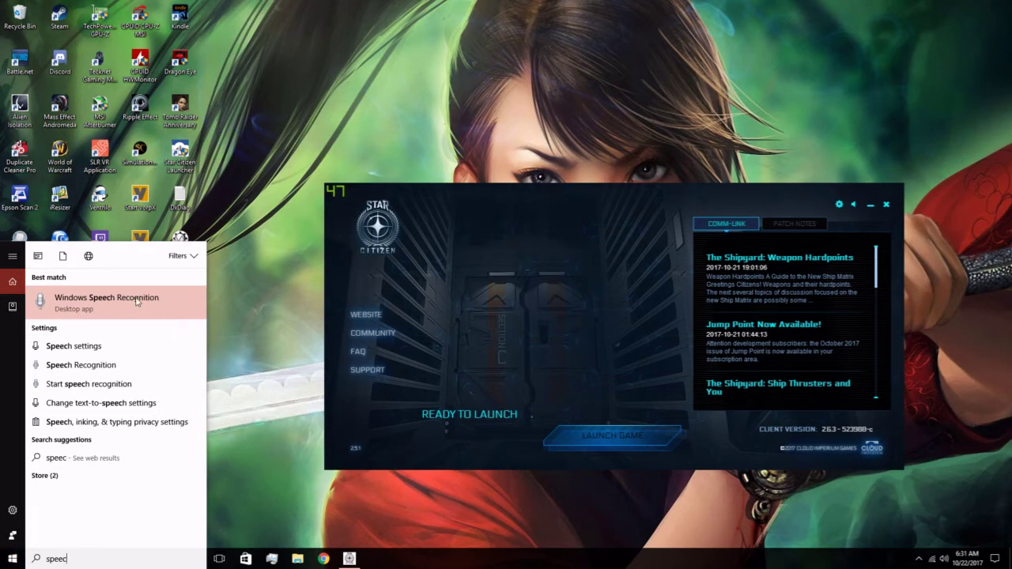
click(111, 298)
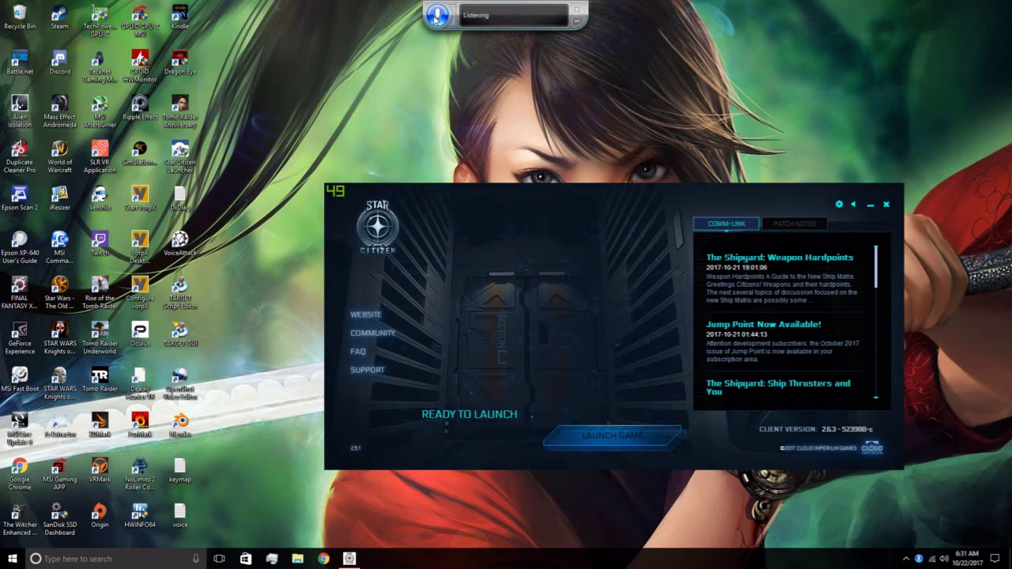
Open the Speech Dictionary from the speech recognition microphone's options.
right_click(437, 17)
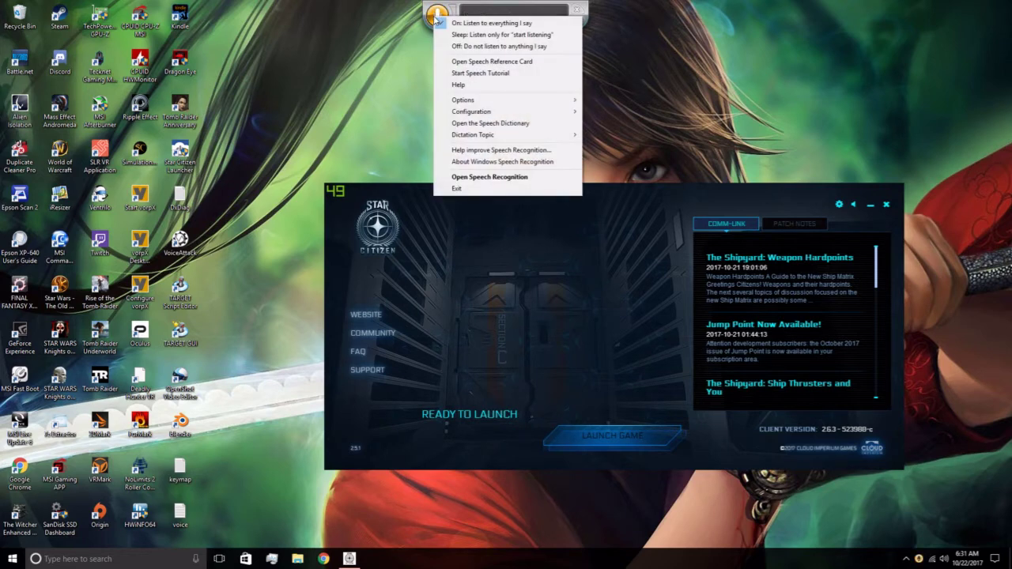
click(500, 124)
right_click(444, 19)
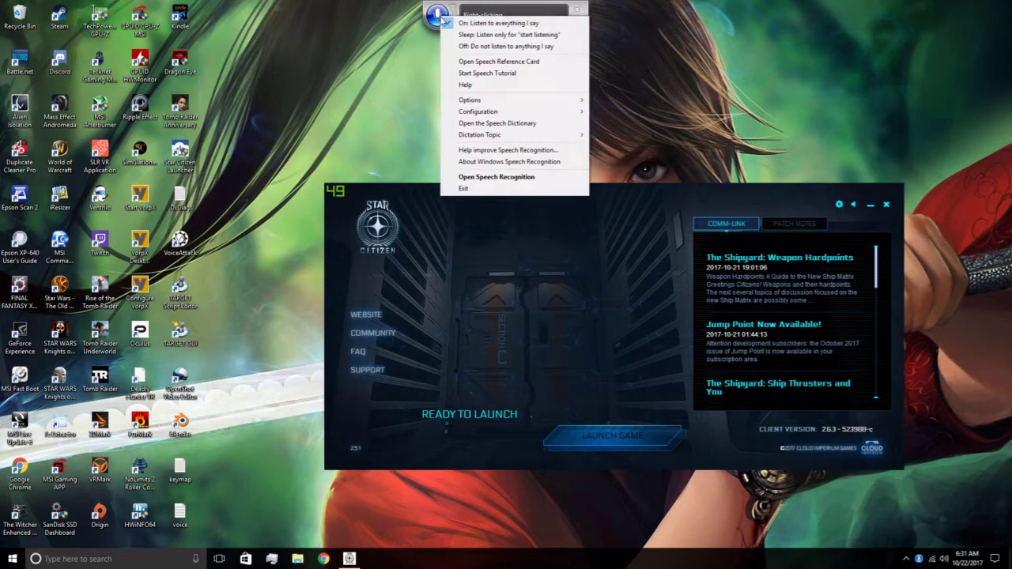
click(482, 124)
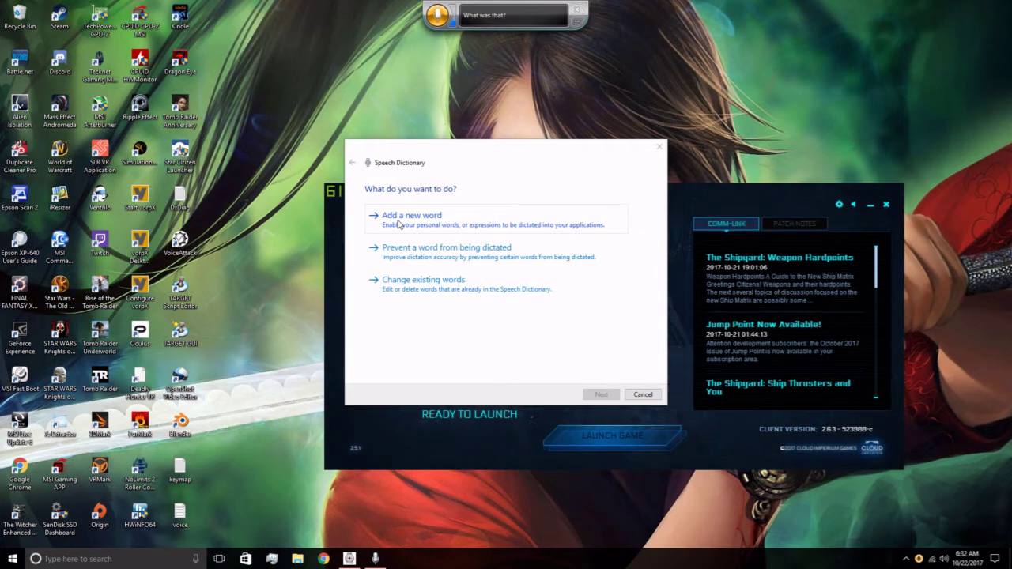
Start a new Speech Dictionary word and enter 'nearest enemy', clearing the misdictated text.
click(400, 225)
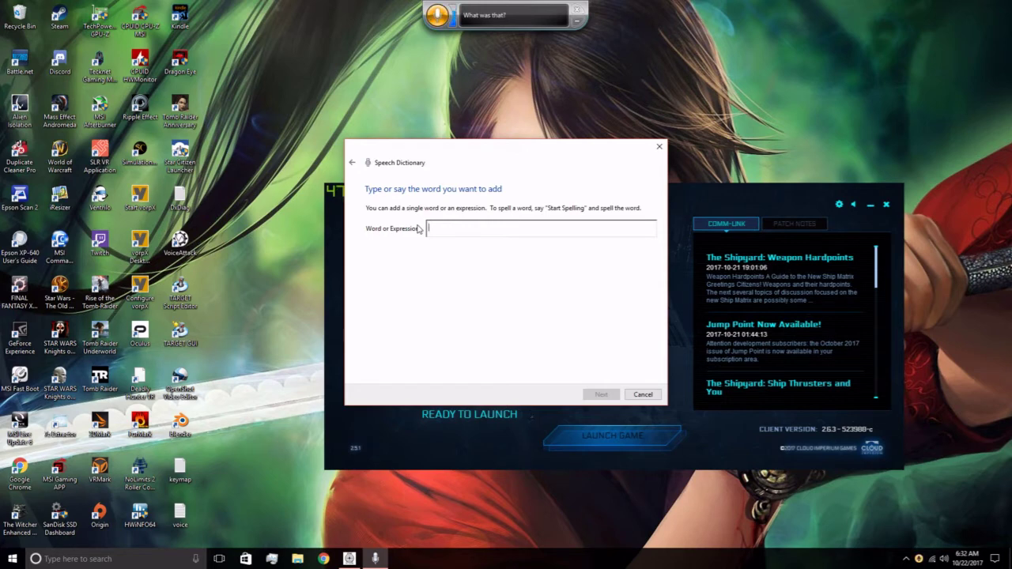
text(nea at the bed alle)
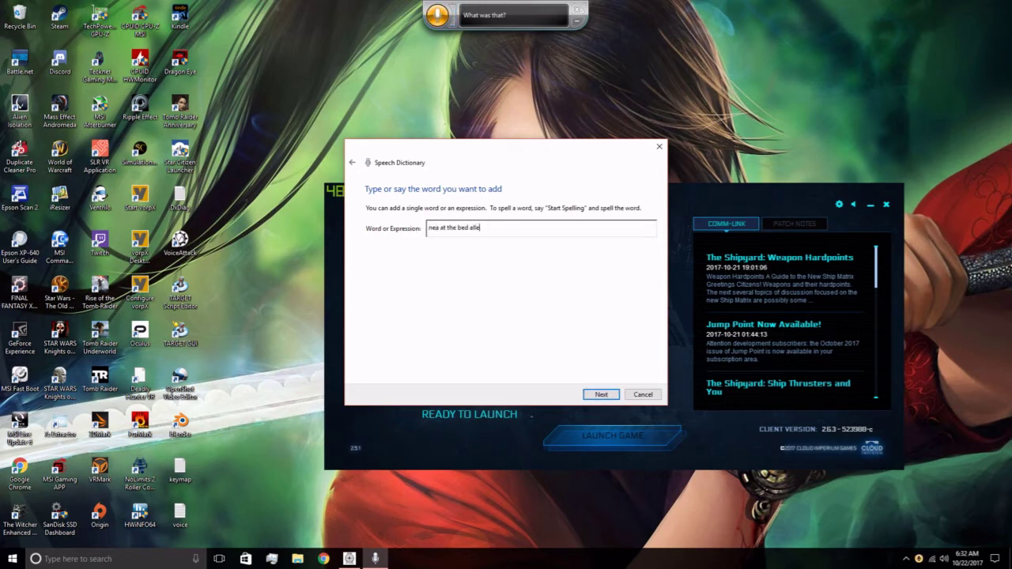
text(s=)
key(BackSpace)
key(BackSpace)
key(BackSpace)
key(BackSpace)
key(BackSpace)
key(BackSpace)
key(BackSpace)
key(BackSpace)
key(BackSpace)
key(BackSpace)
key(BackSpace)
key(BackSpace)
key(BackSpace)
key(BackSpace)
key(BackSpace)
key(BackSpace)
key(BackSpace)
key(BackSpace)
key(BackSpace)
key(BackSpace)
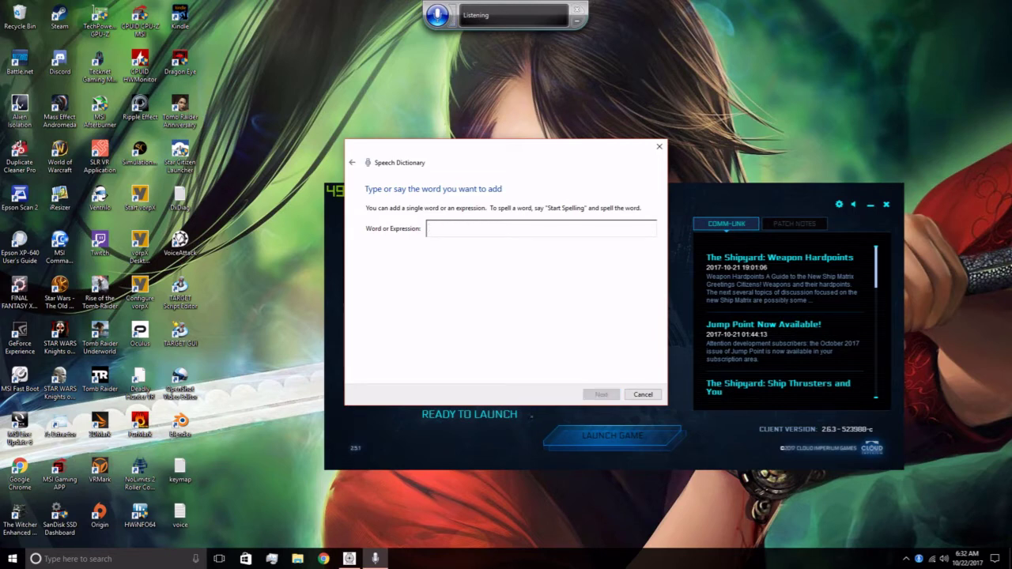
text(n woke at Ford was some)
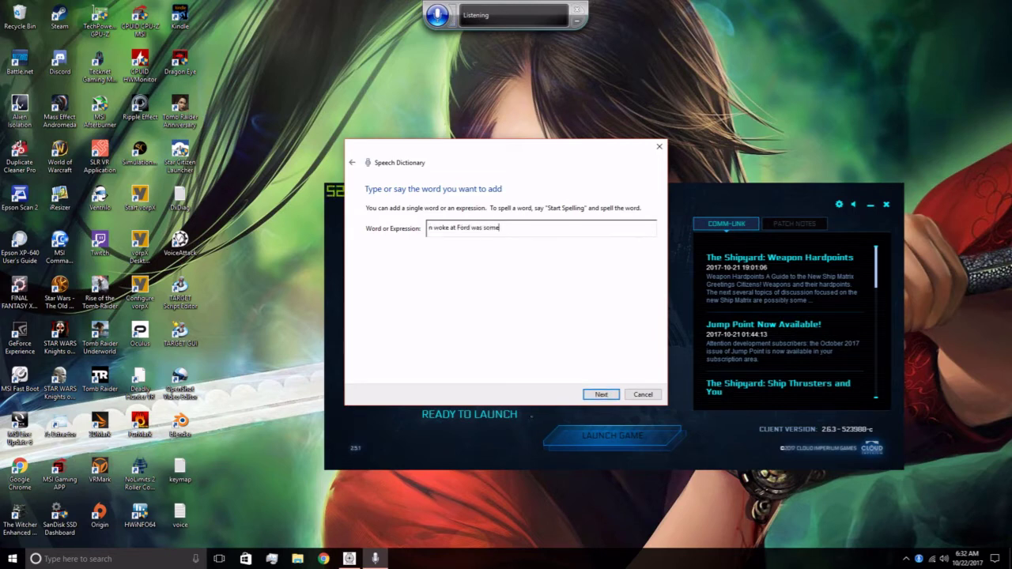
key(BackSpace)
key(BackSpace)
key(BackSpace)
key(BackSpace)
key(BackSpace)
key(BackSpace)
key(BackSpace)
key(BackSpace)
key(BackSpace)
key(BackSpace)
key(BackSpace)
key(BackSpace)
key(BackSpace)
key(BackSpace)
key(BackSpace)
key(BackSpace)
key(BackSpace)
key(BackSpace)
key(BackSpace)
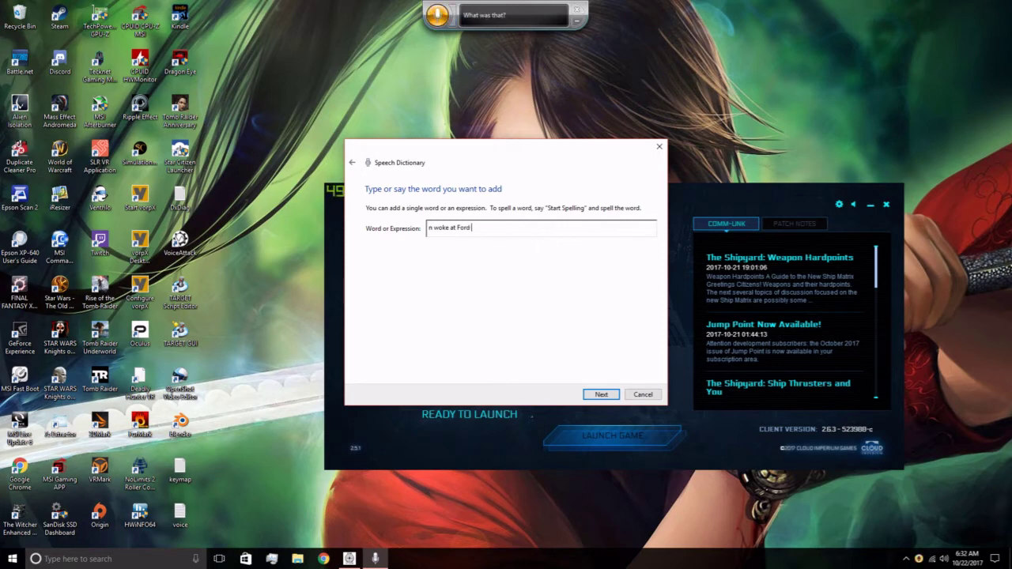
key(BackSpace)
key(BackSpace)
key(BackSpace)
key(BackSpace)
text(nea)
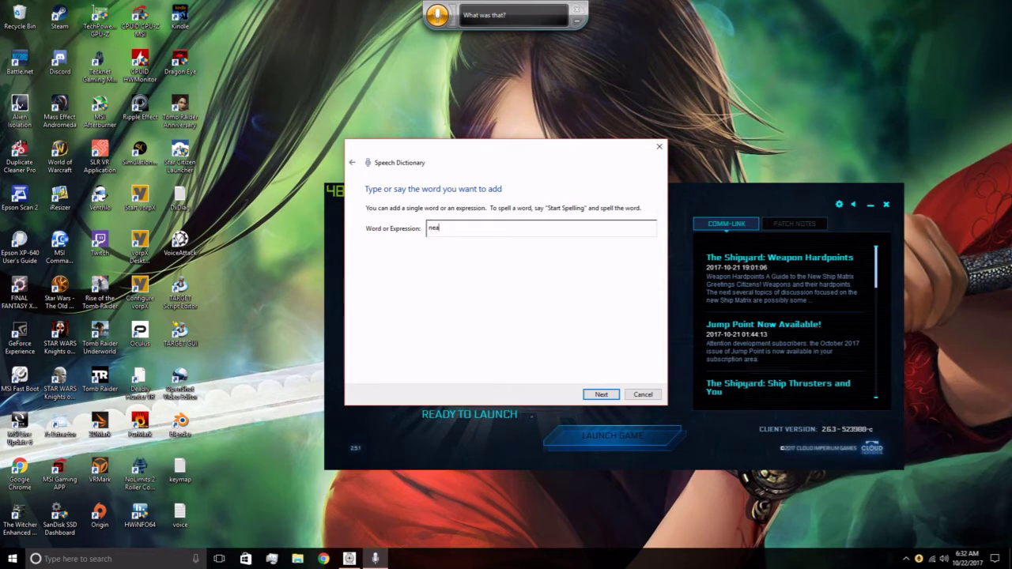
text(rest enemy)
Record and play back a pronunciation for 'nearest enemy', then save the word.
click(602, 396)
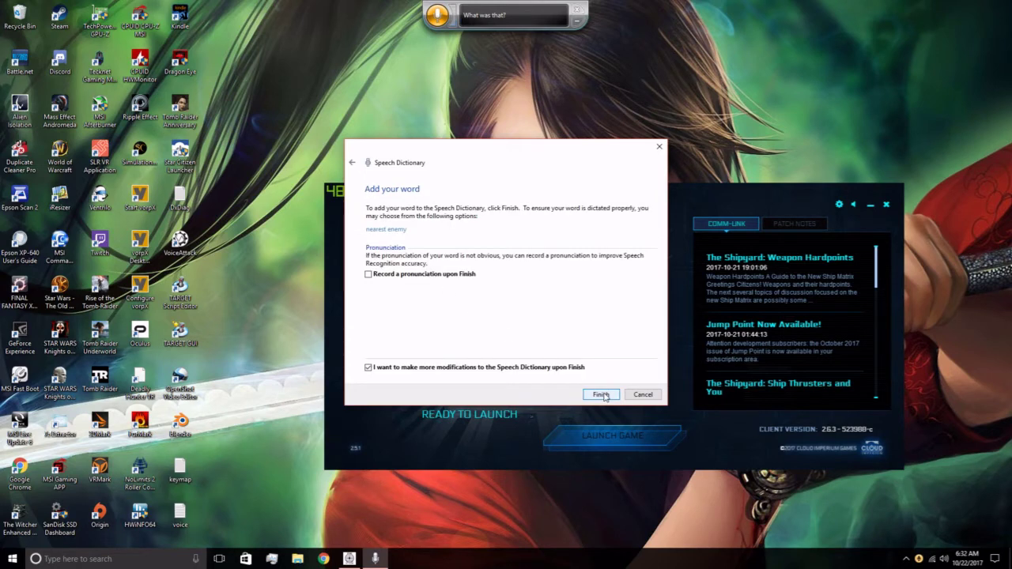
click(370, 280)
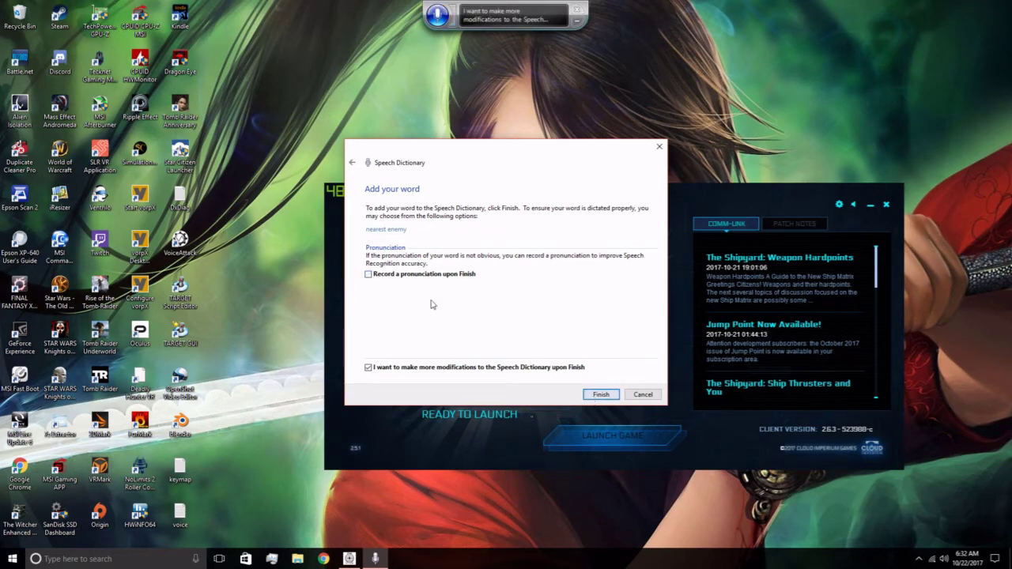
click(369, 275)
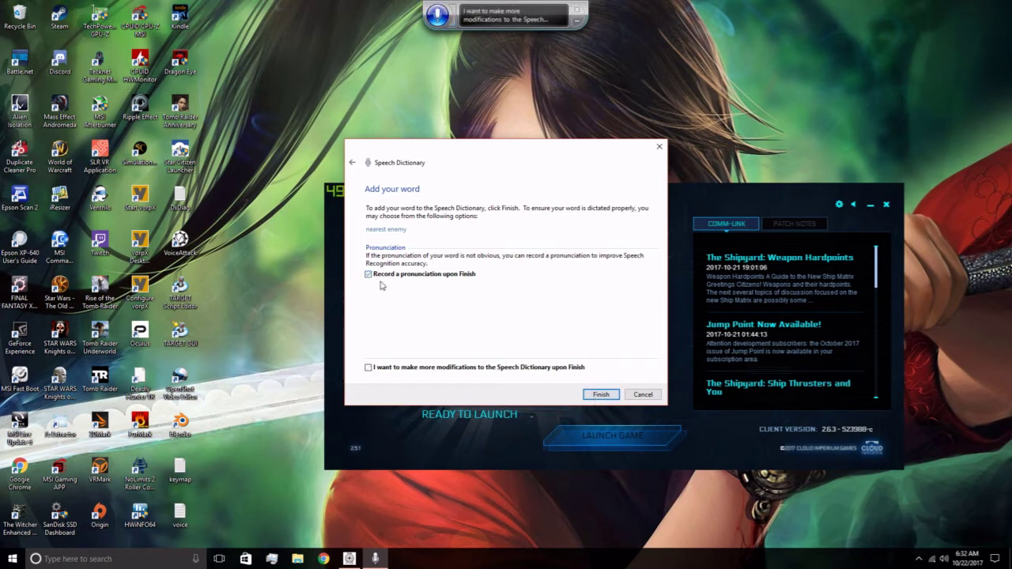
click(600, 395)
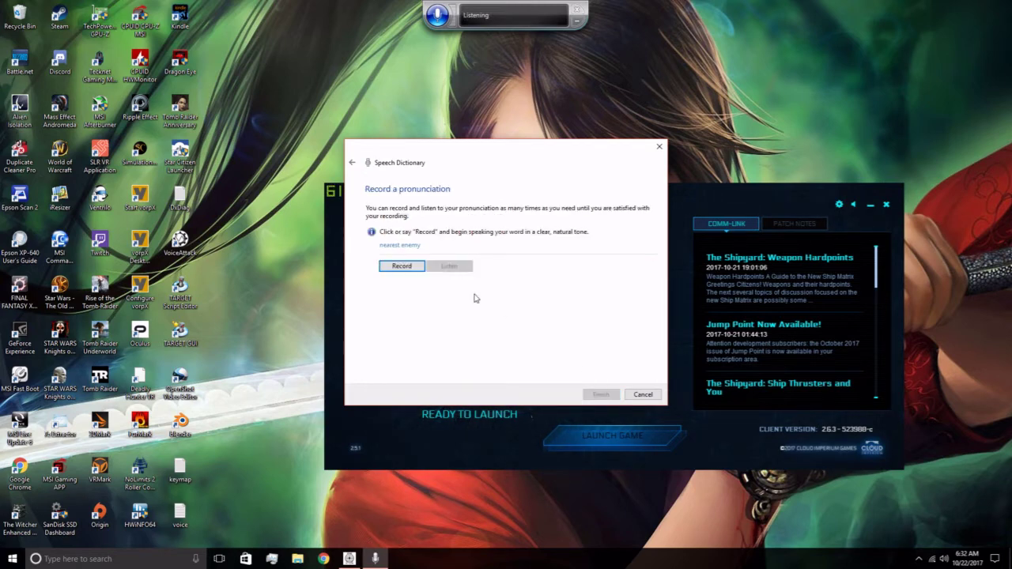
click(401, 267)
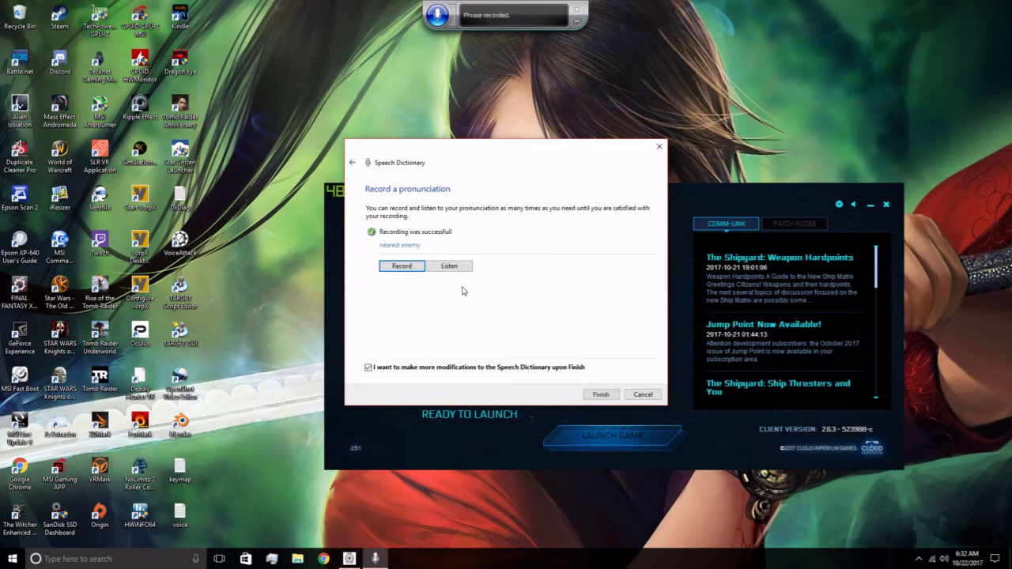
click(450, 267)
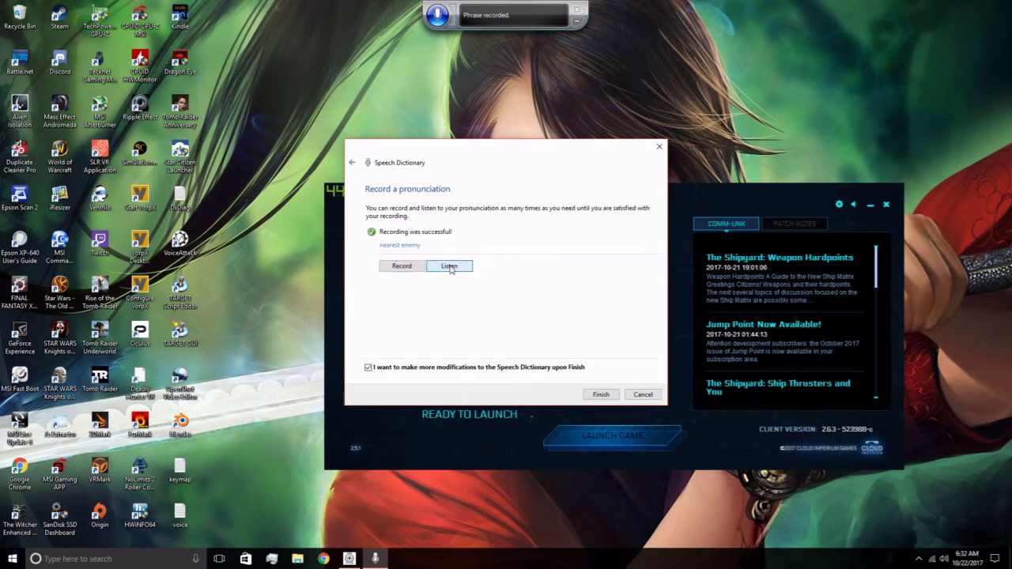
click(601, 395)
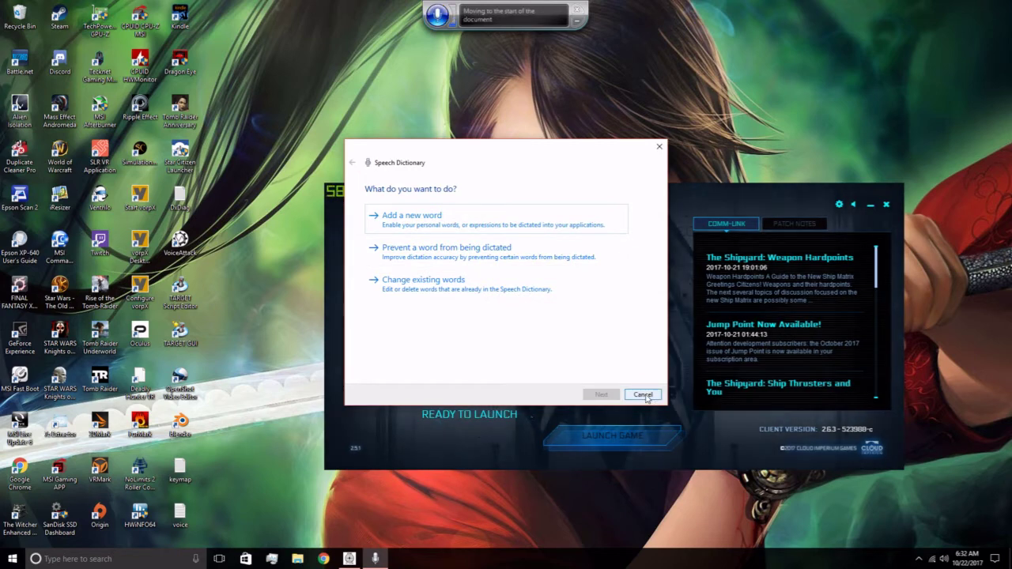
Close Speech Recognition and relaunch VoiceAttack as administrator, letting it turn off Windows Speech Recognition.
click(645, 395)
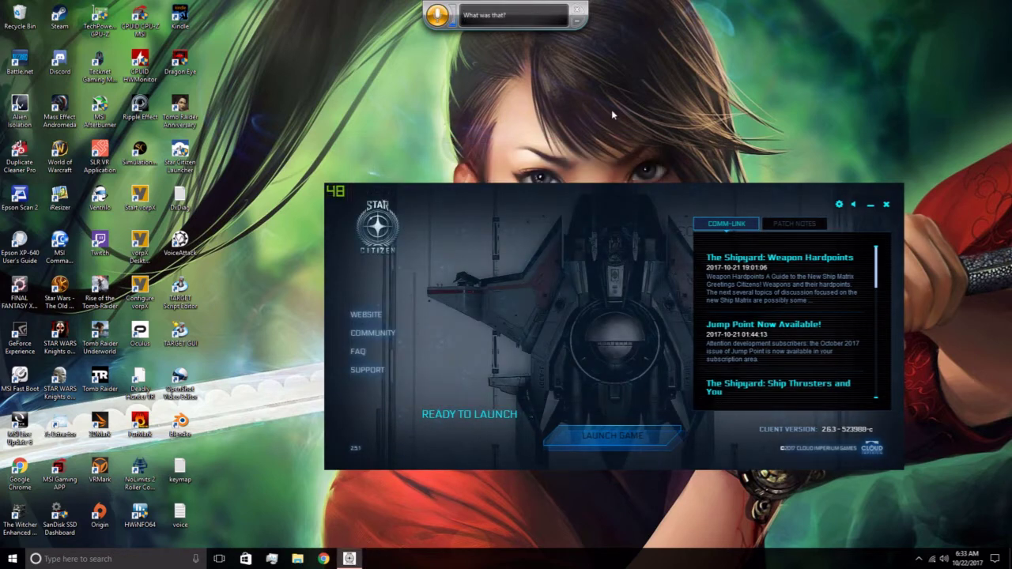
click(580, 11)
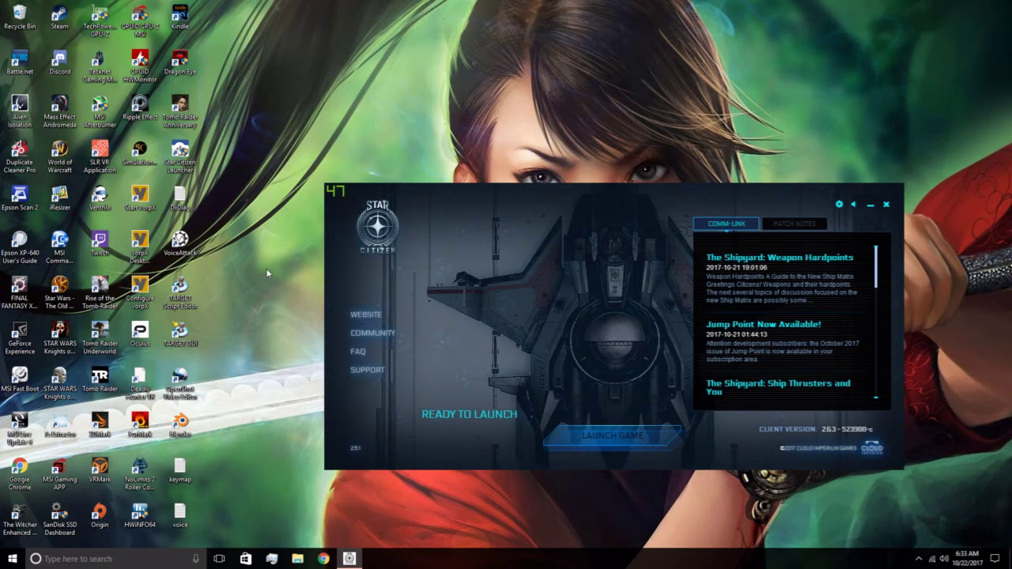
double_click(181, 240)
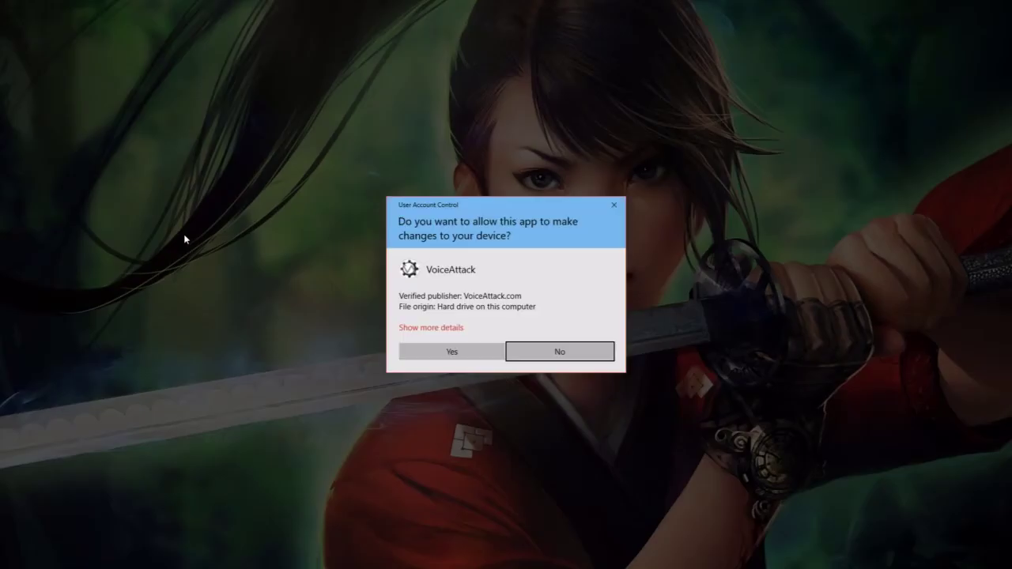
click(450, 352)
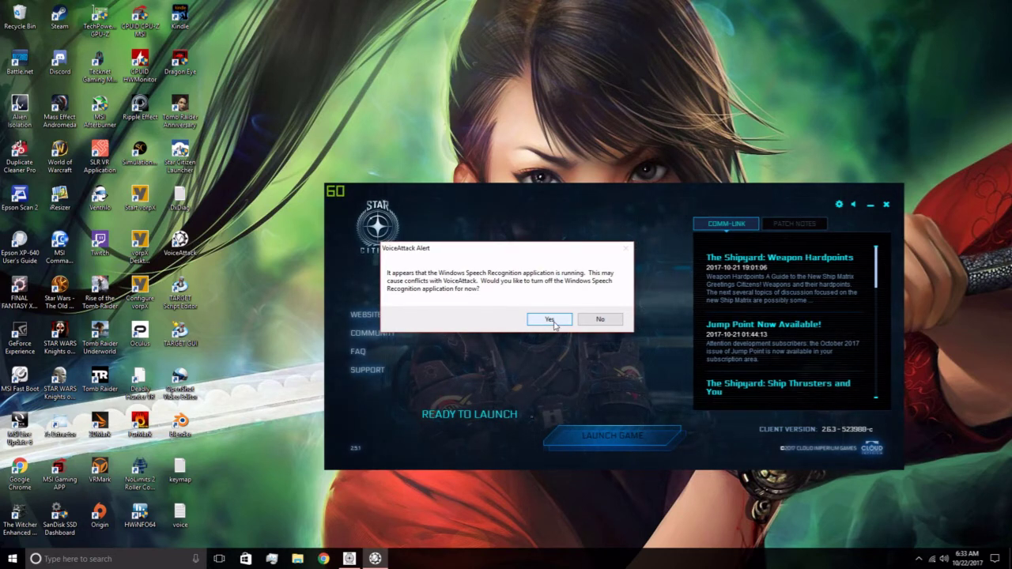
click(551, 321)
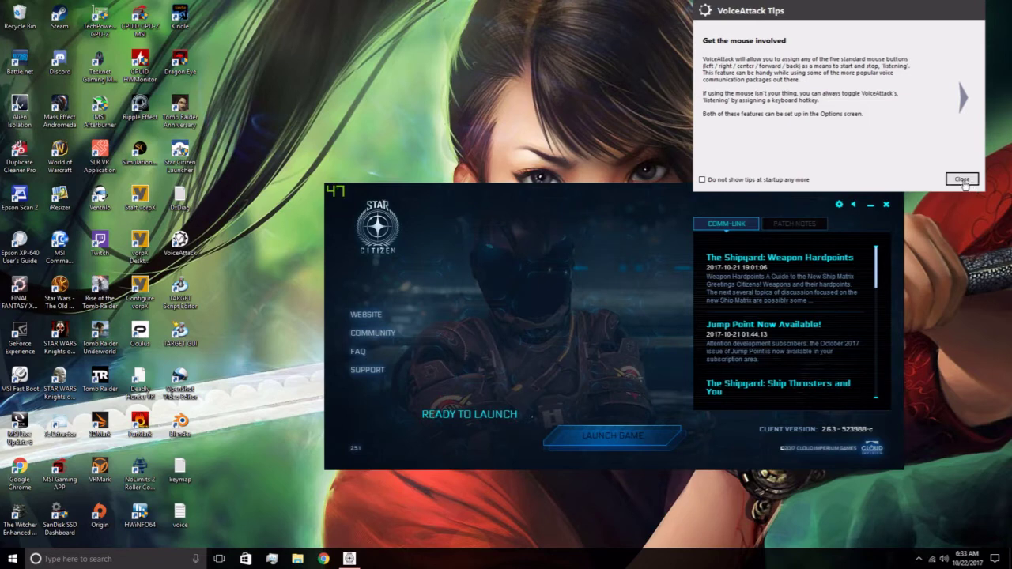
Dismiss the VoiceAttack Tips window and select the 'nearest target' entry in the recognition log.
click(962, 179)
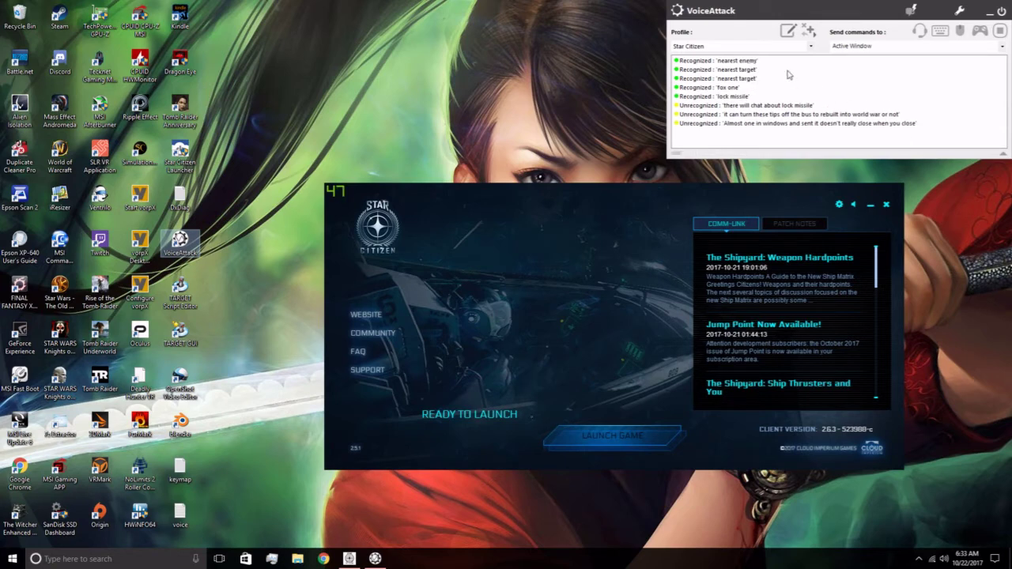
click(719, 72)
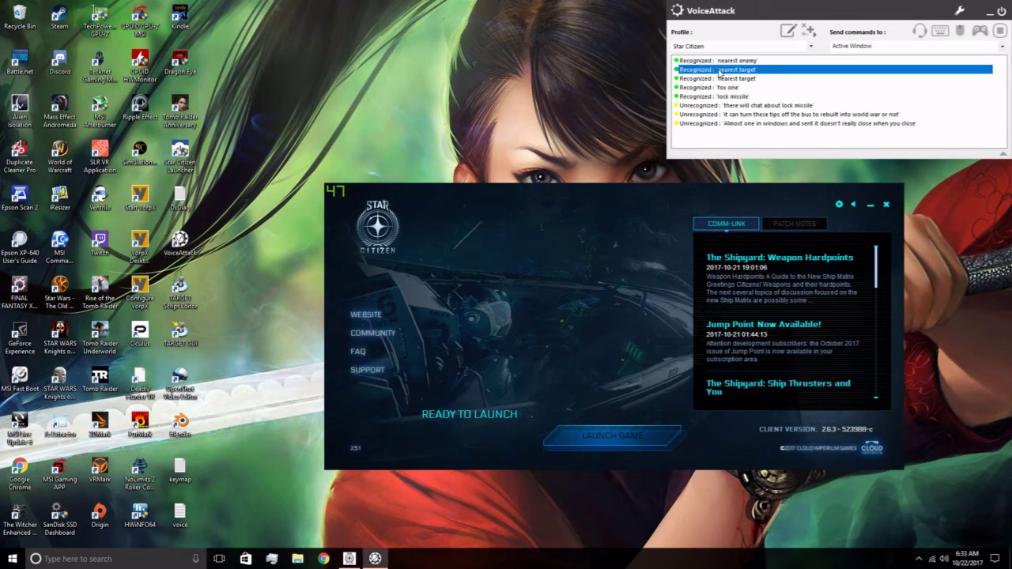
Edit the nearest [target; enemy; ] command from the log and add a Text-To-Speech action.
right_click(719, 72)
click(752, 82)
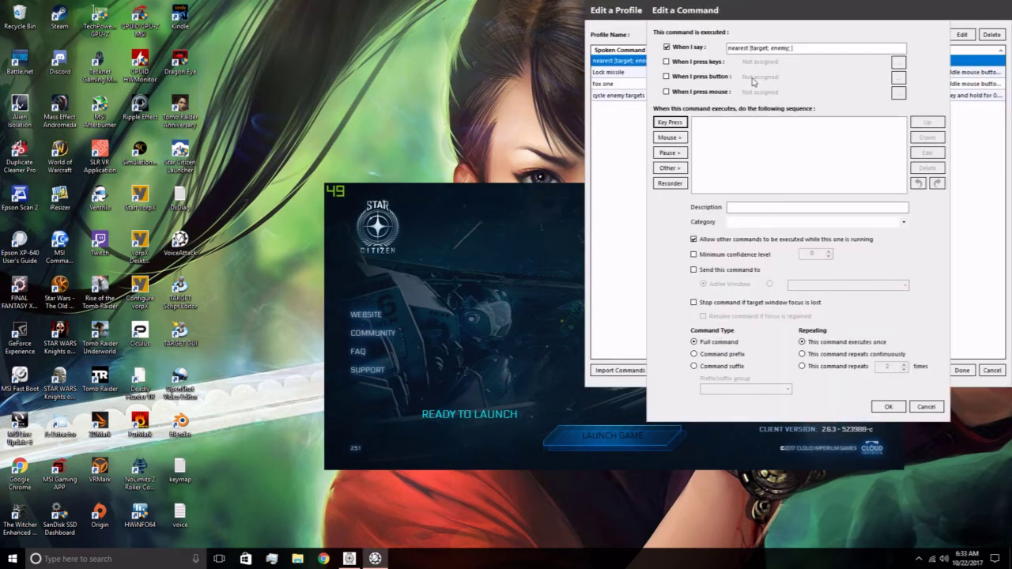
click(680, 169)
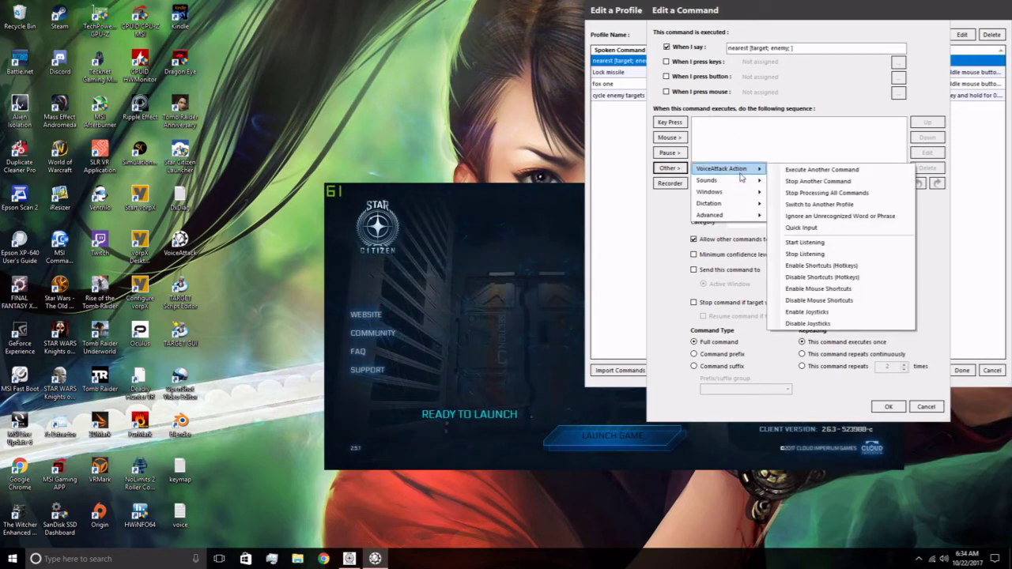
mouse_move(751, 180)
click(799, 184)
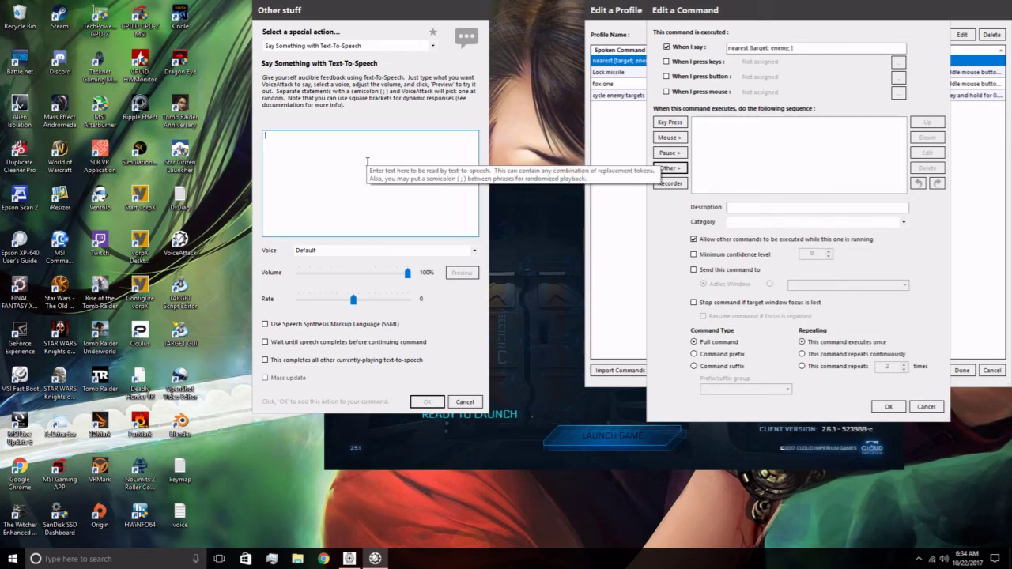
Add the 'nearest enemy' spoken reply to the sequence, then reopen and cancel its settings.
click(367, 161)
text(n)
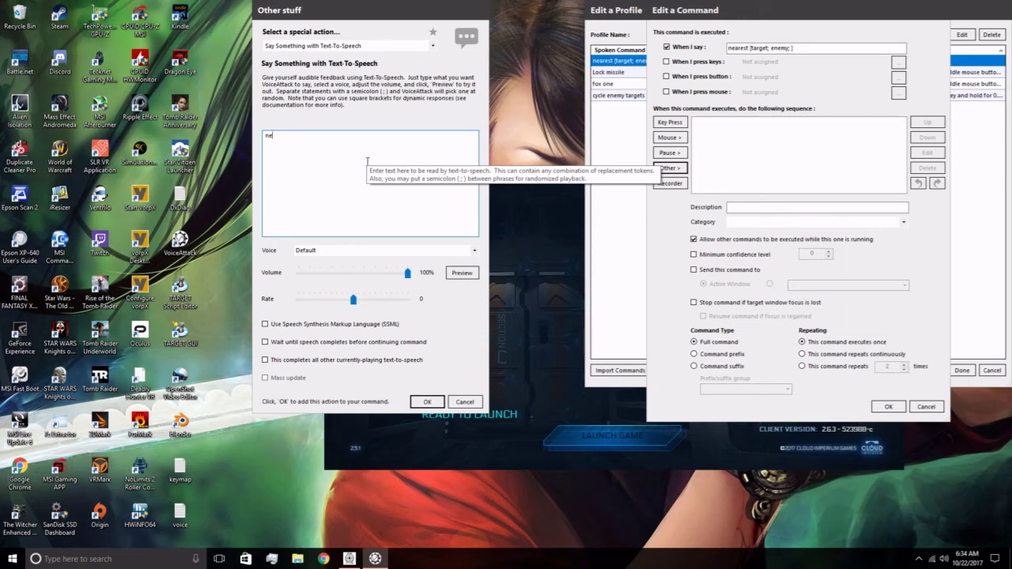
text(est enemy)
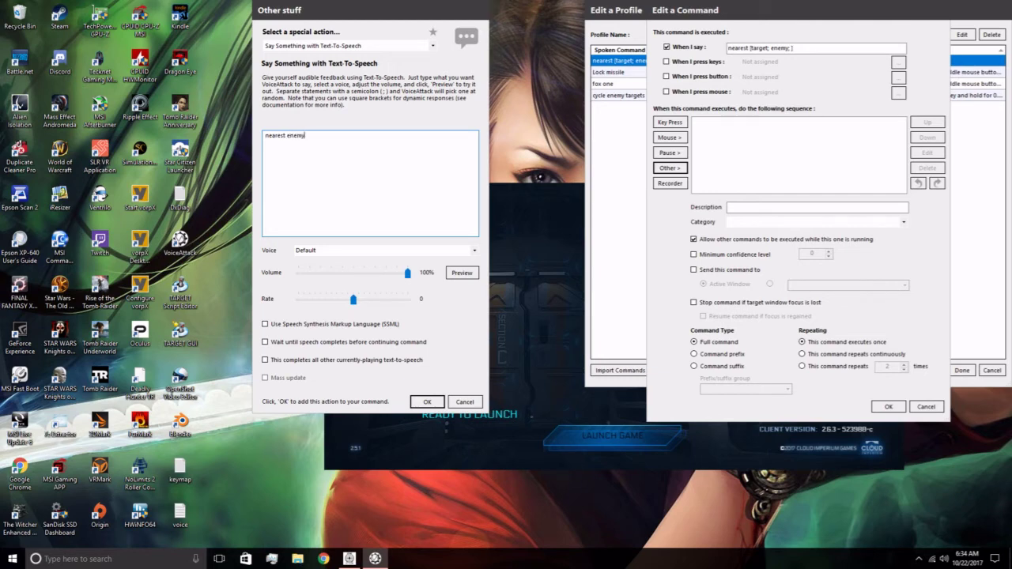
click(428, 402)
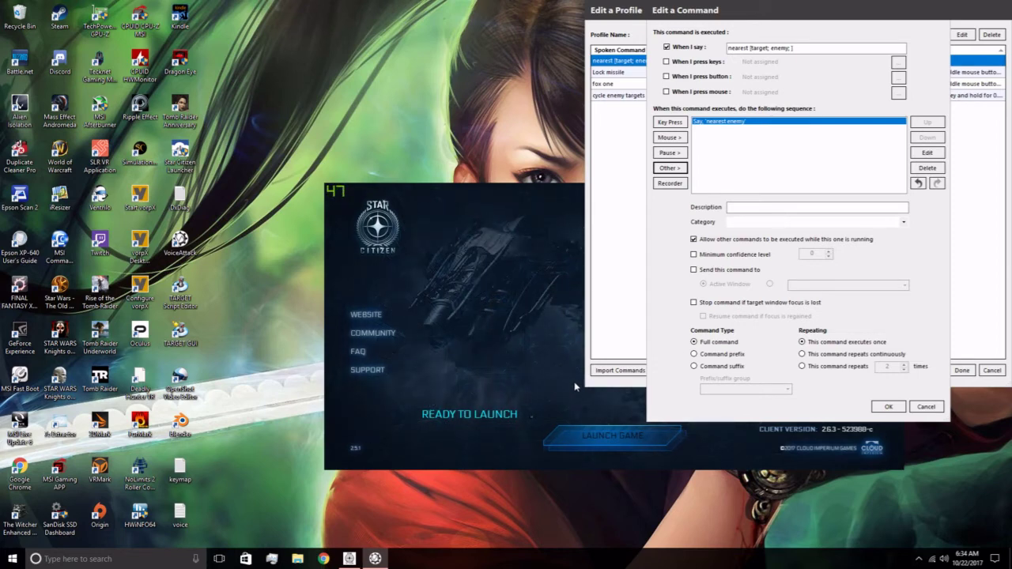
click(927, 153)
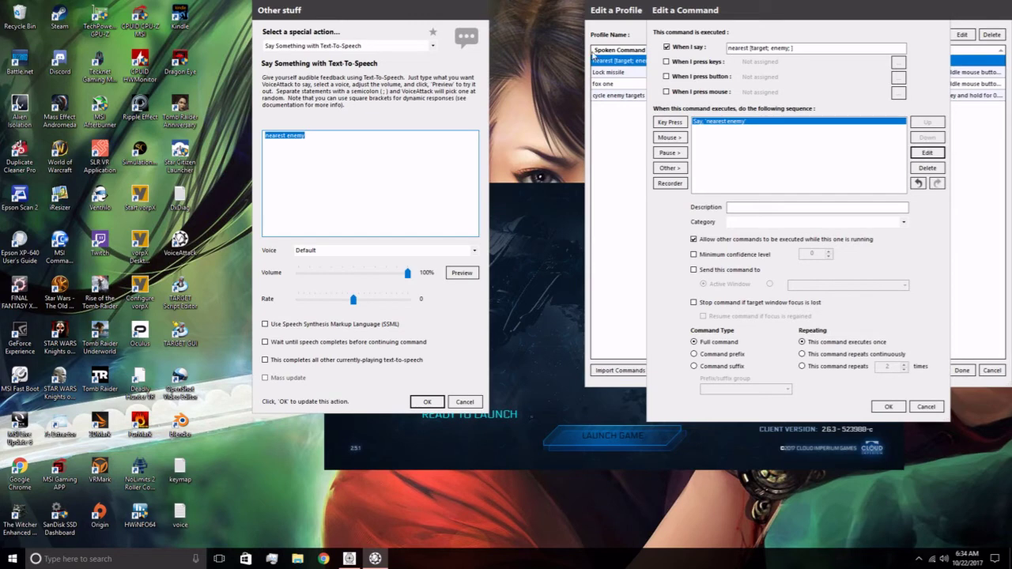
click(465, 403)
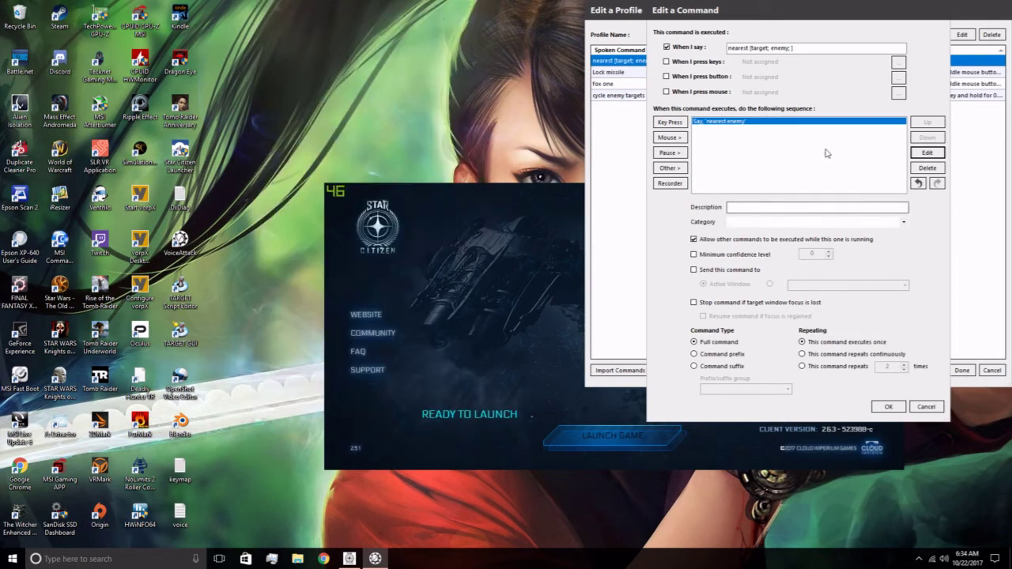
Replace the spoken reply with a T key press action in the sequence.
click(933, 166)
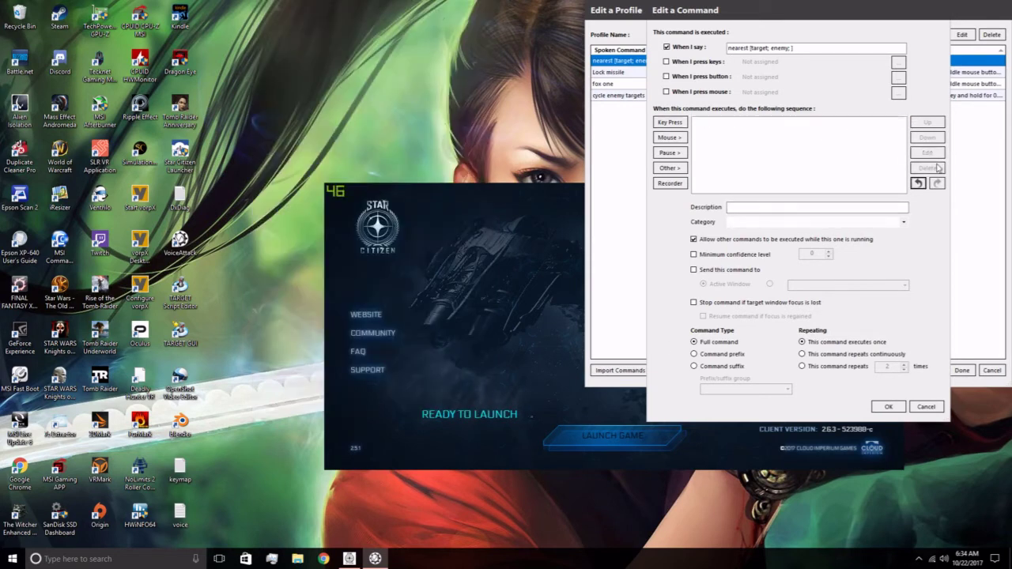
click(669, 122)
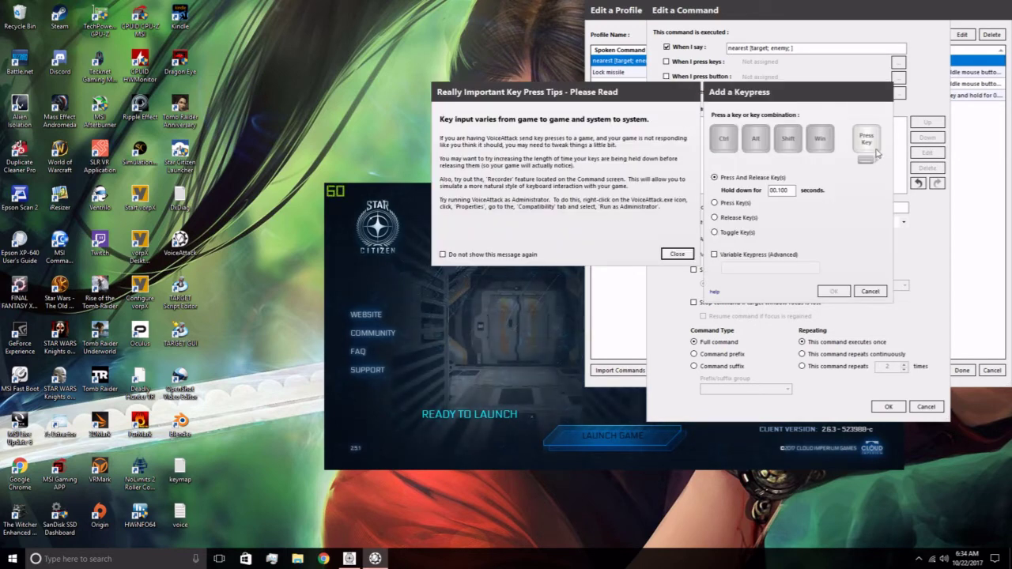
click(664, 256)
key(t)
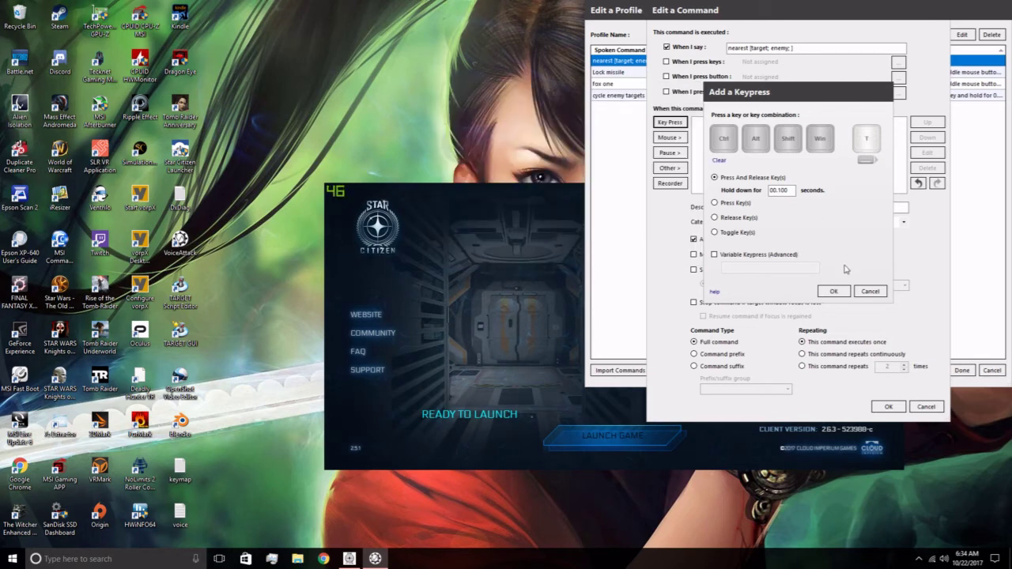
click(834, 291)
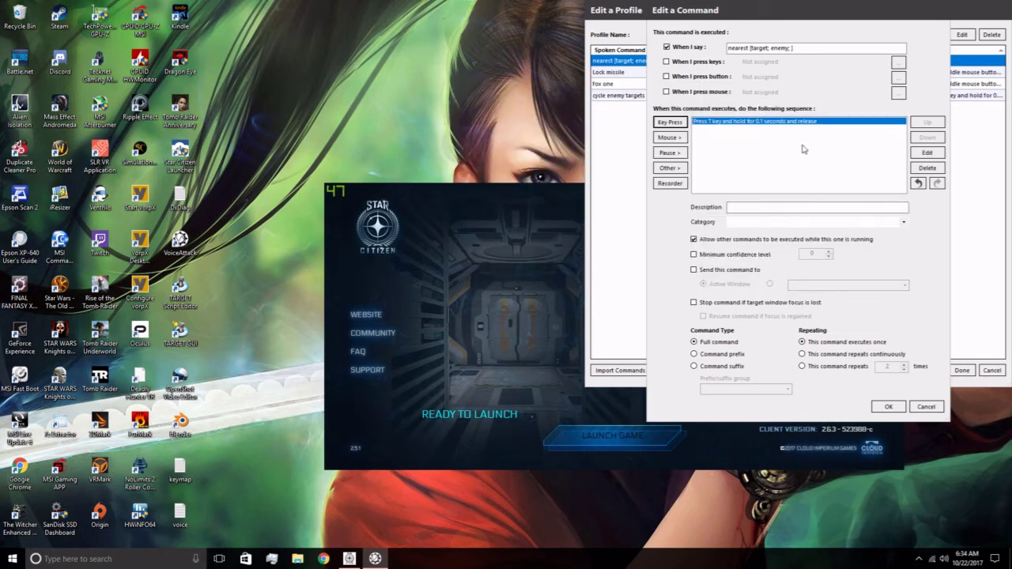
Add a Text-To-Speech reply 'nearest enemy' after the T press and save the command.
click(670, 168)
mouse_move(719, 169)
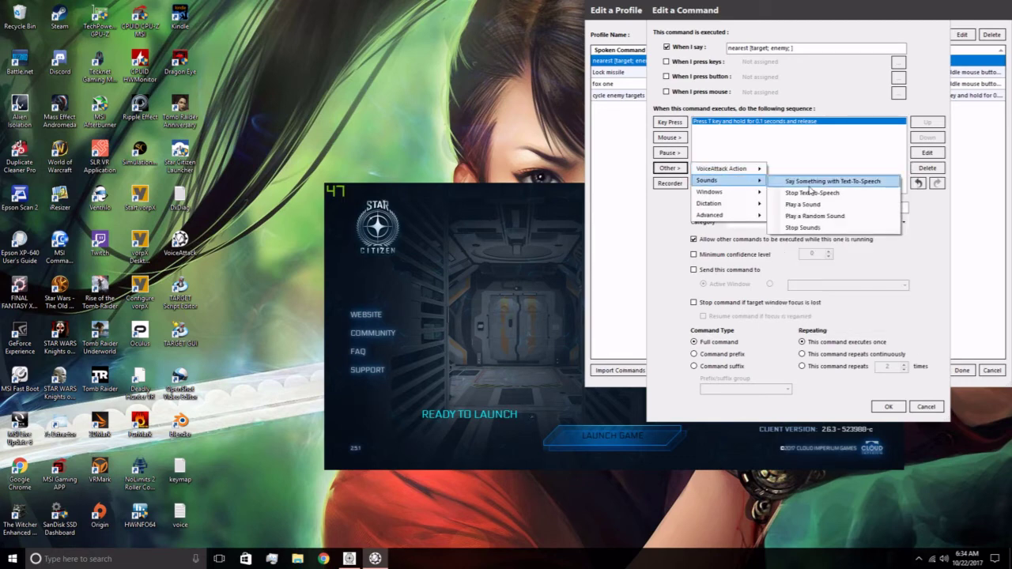
click(810, 187)
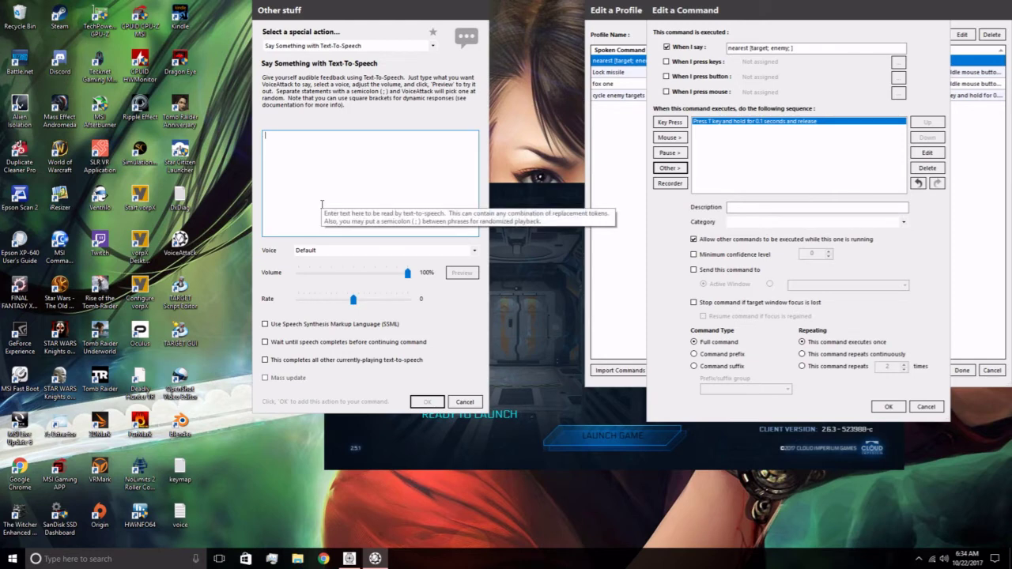
text(nea)
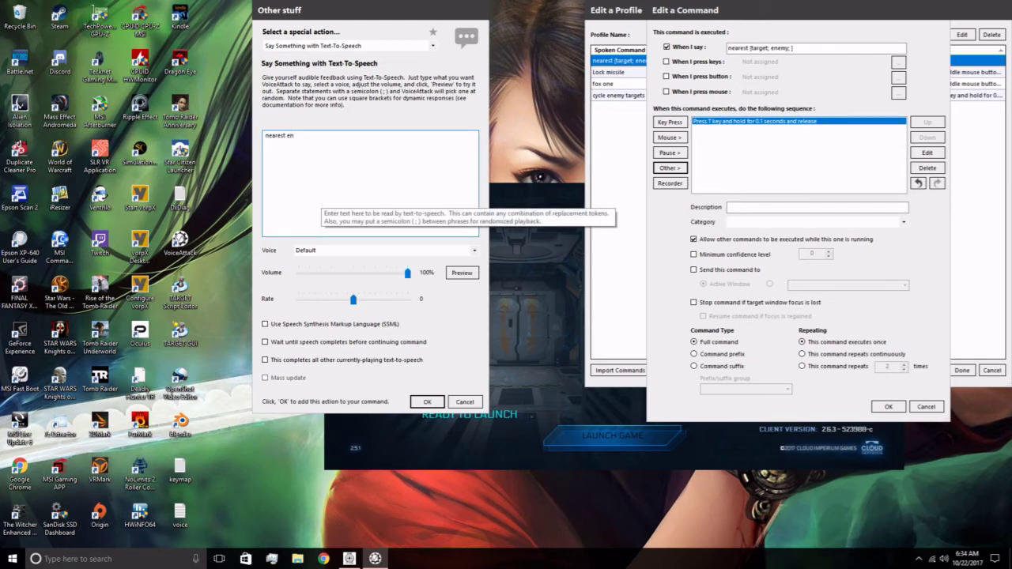
text(rest enemy)
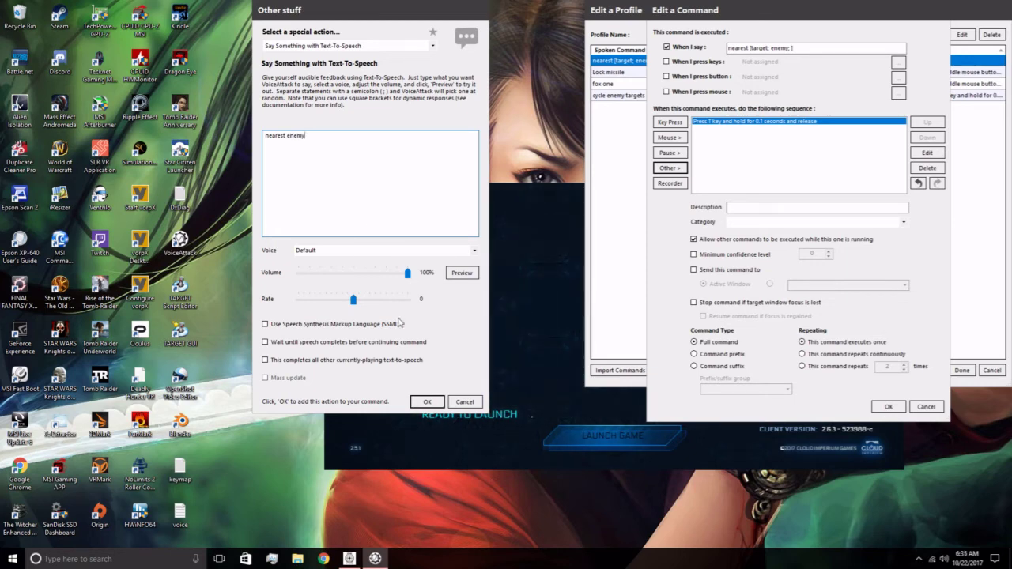
click(431, 402)
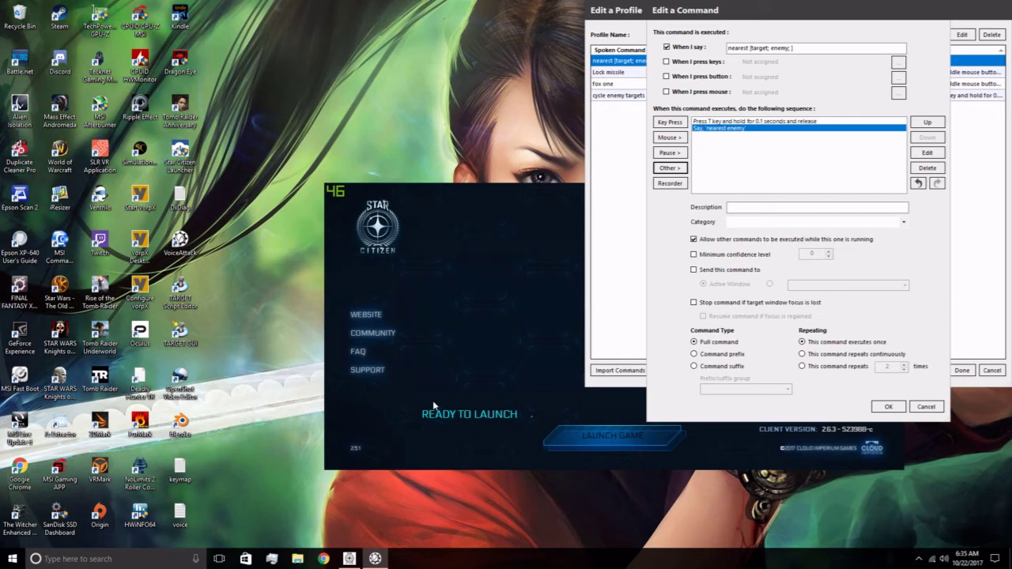
click(889, 406)
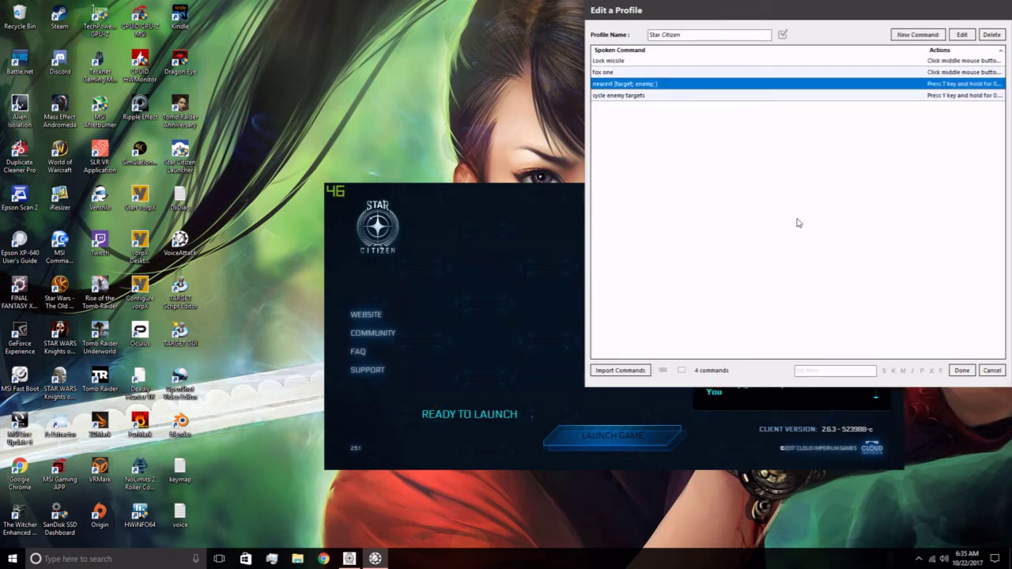
Finish editing the Star Citizen profile with Done.
click(963, 374)
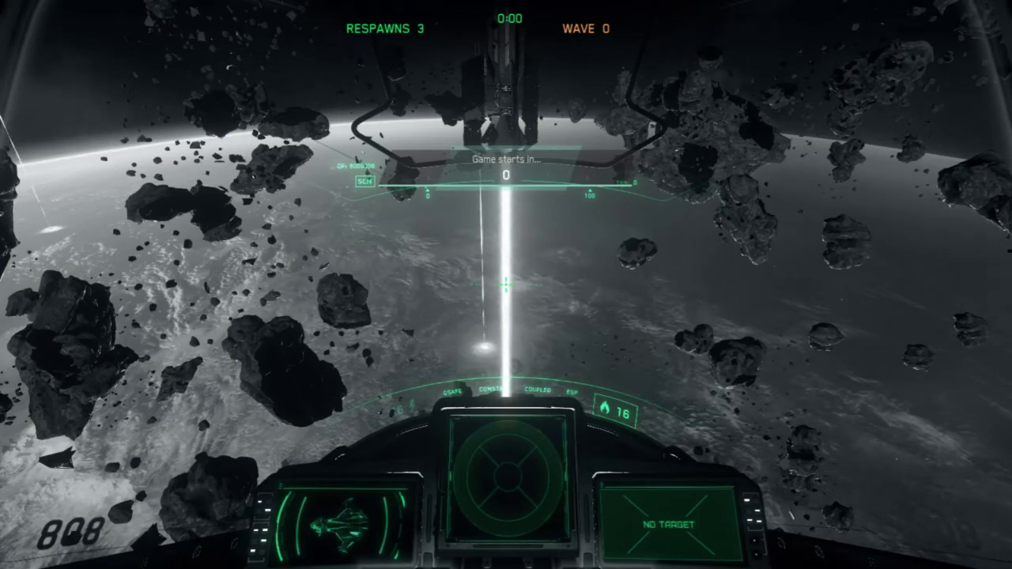
Throttle the ship forward with W as the wave match begins.
key(w)
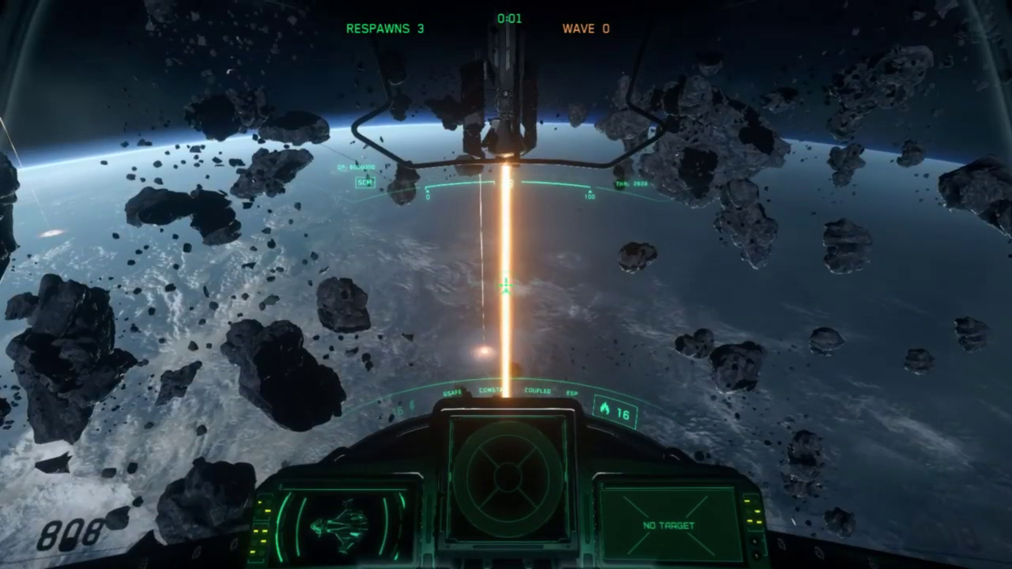